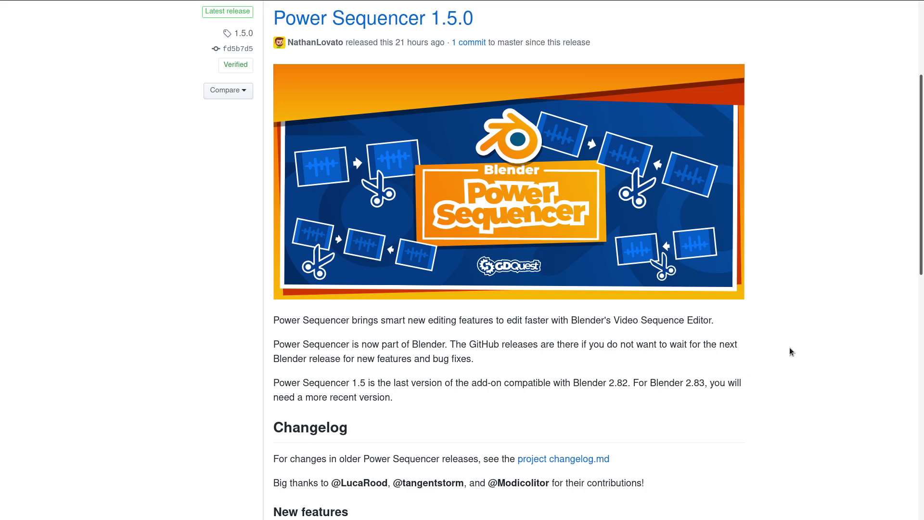
pyautogui.scroll(-6, 807, 344)
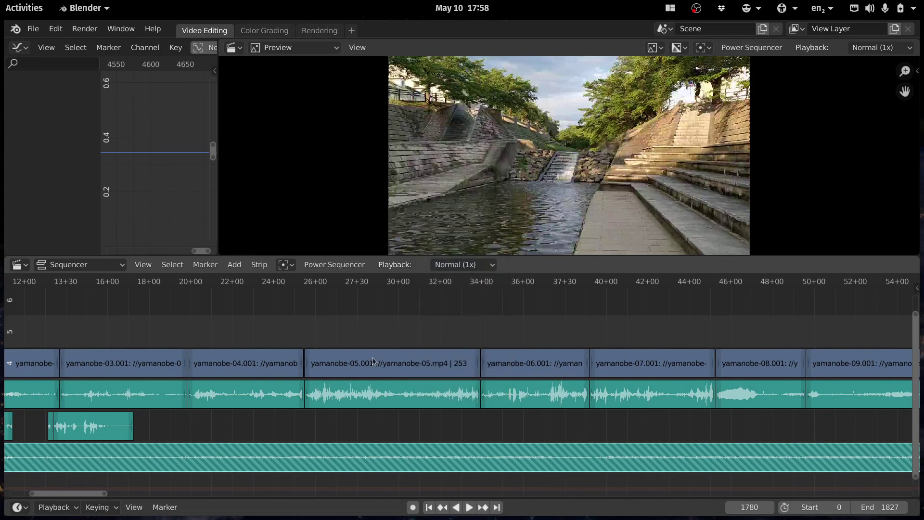
# Duplicate the yamanobe-05 video strip onto channel 5, shorten the copy and place it over the middle of the original.
pyautogui.scroll(5, 380, 418)
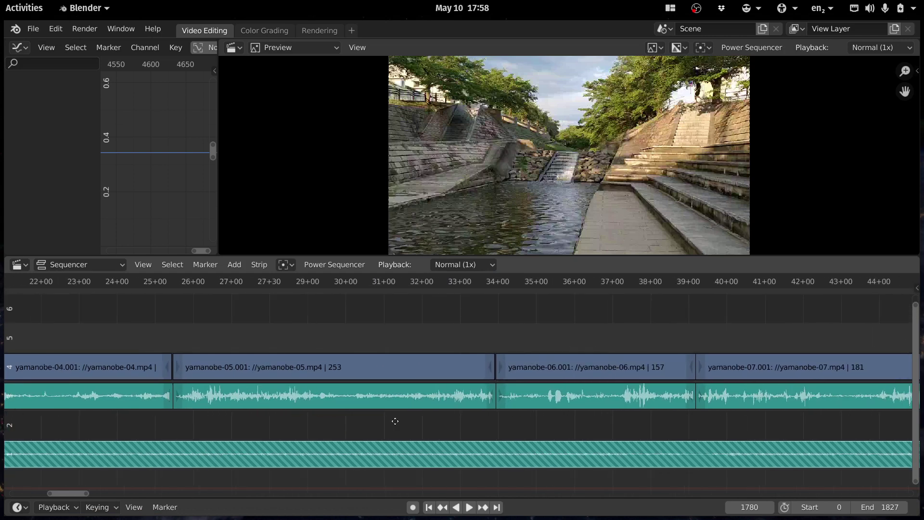
pyautogui.click(514, 390)
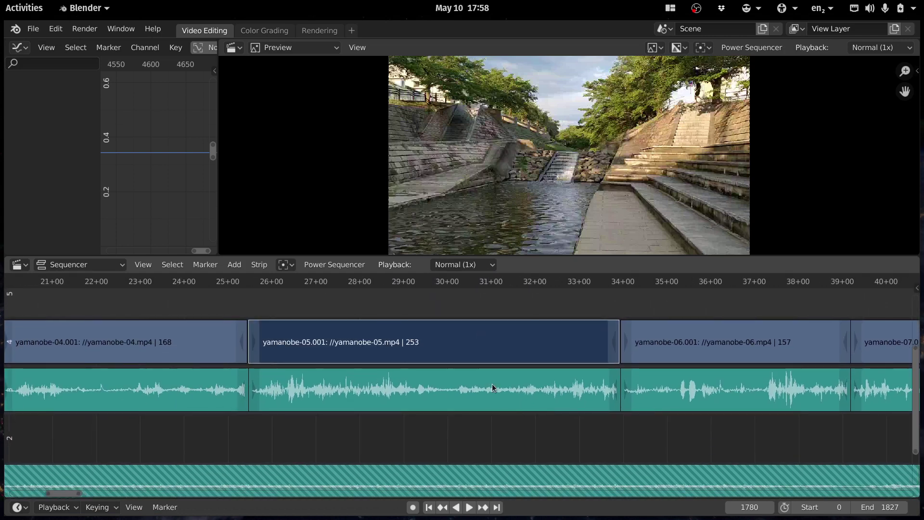
pyautogui.click(233, 341)
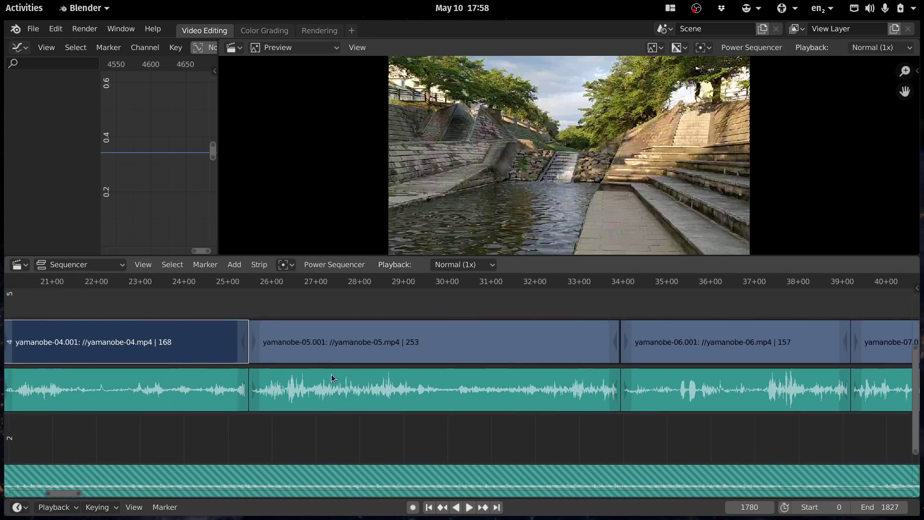
pyautogui.click(417, 333)
pyautogui.press('KP_Decimal')
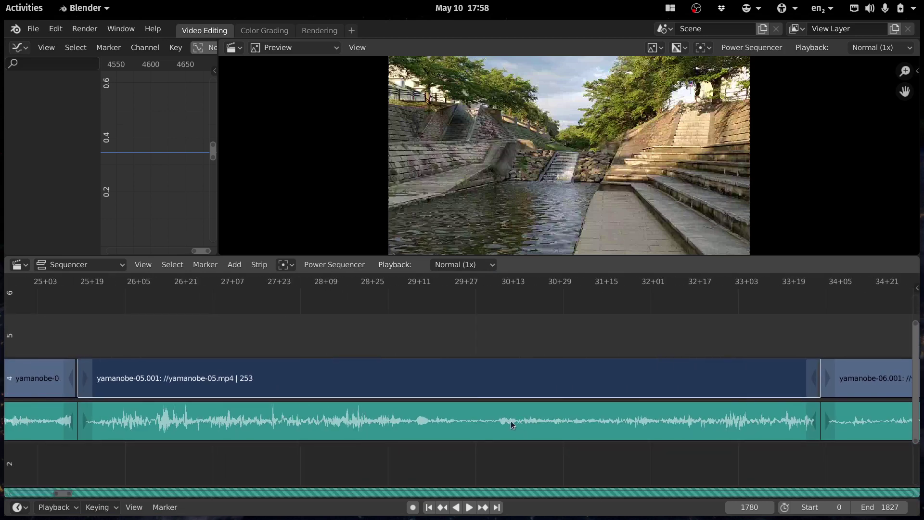
pyautogui.moveTo(510, 421)
pyautogui.keyDown('ctrl'); pyautogui.mouseDown(button='middle')
pyautogui.moveTo(499, 411)
pyautogui.moveTo(496, 425)
pyautogui.mouseUp(button='middle'); pyautogui.keyUp('ctrl')
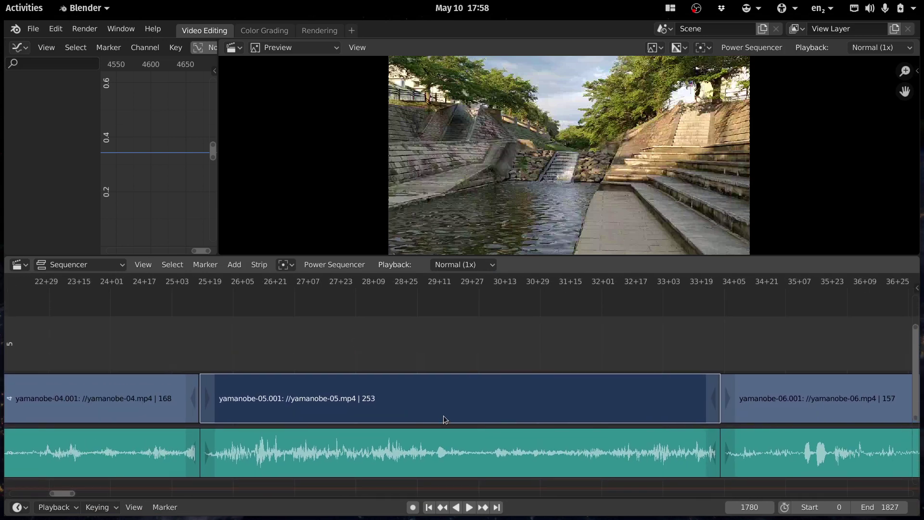
pyautogui.hotkey('shift', 'd')
pyautogui.click(589, 339)
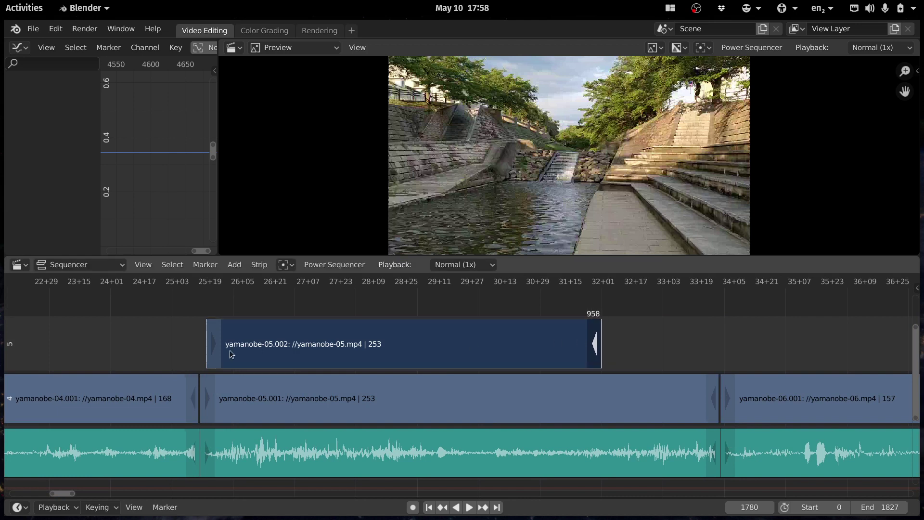
pyautogui.moveTo(229, 350); pyautogui.dragTo(455, 356)
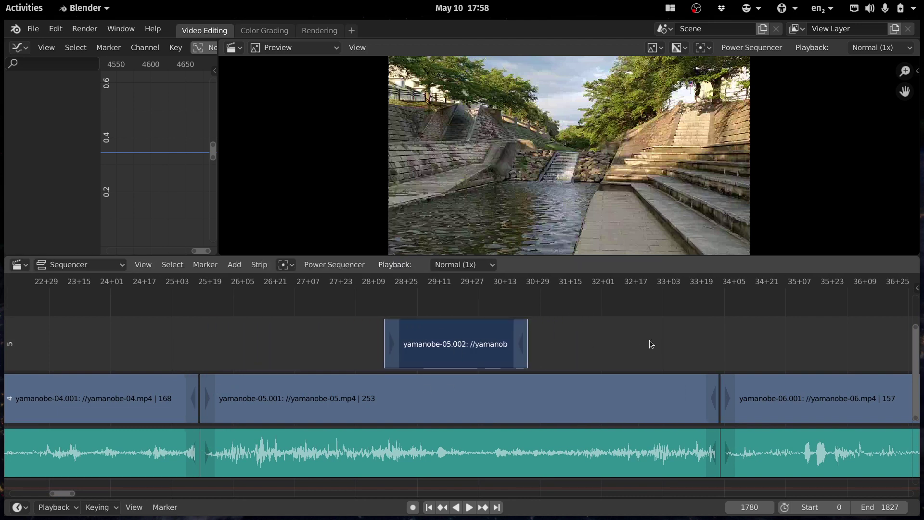
# Try to push the short copy down into the original strip on channel 4, cutting the original around it, and undo it.
pyautogui.hotkey('ctrl', 'alt', 'Down')
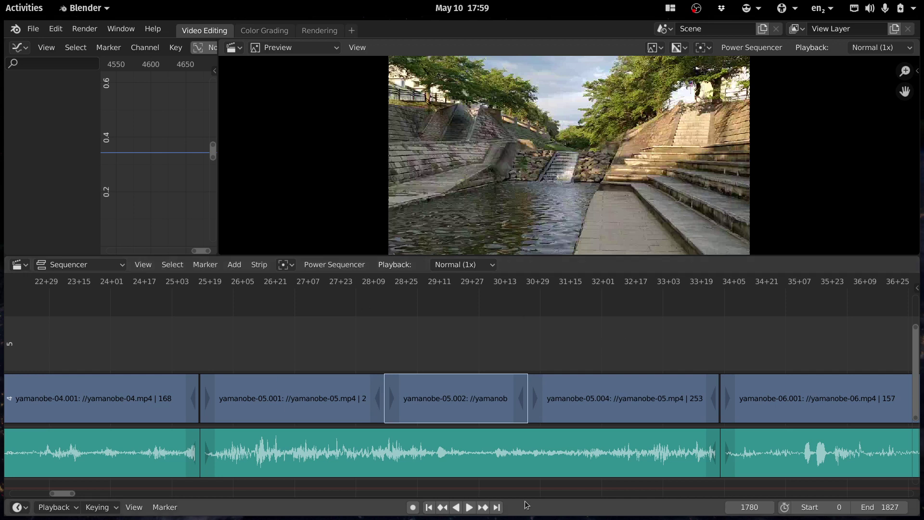
pyautogui.hotkey('ctrl', 'z')
# Move the original yamanobe-05 strip from channel 4 up to channel 6, above the short copy.
pyautogui.click(528, 417)
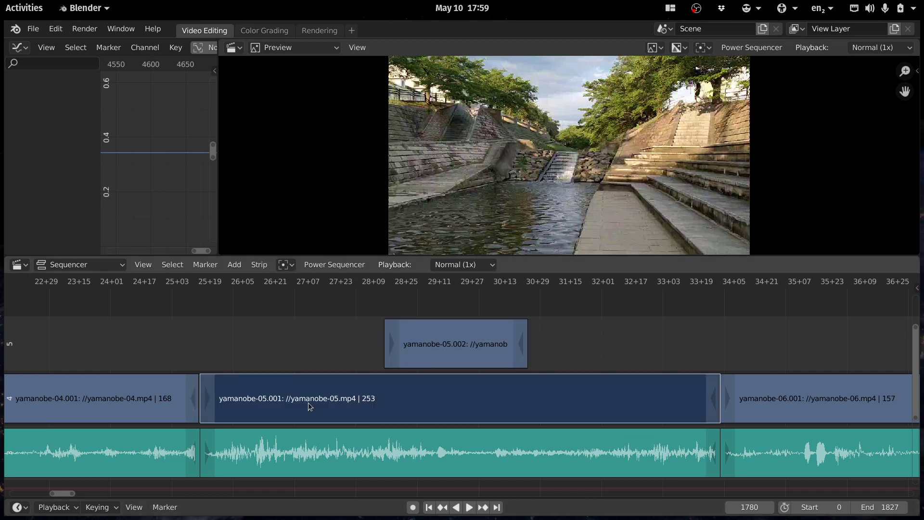
pyautogui.press('g')
pyautogui.press('y')
pyautogui.click(367, 313)
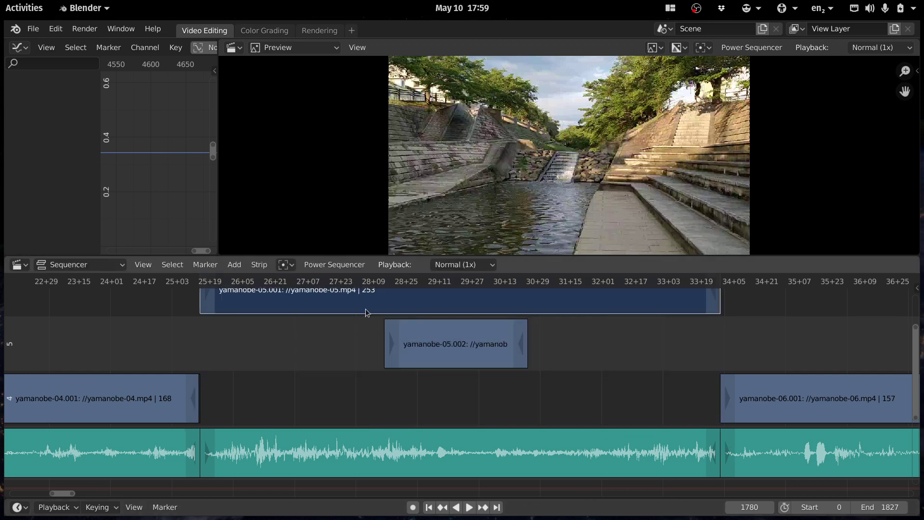
pyautogui.moveTo(367, 313); pyautogui.dragTo(364, 368, button='middle')
# Try to push the short copy up into the original yamanobe-05 strip on channel 6, and undo it.
pyautogui.click(461, 400)
pyautogui.hotkey('ctrl', 'alt', 'Up')
pyautogui.hotkey('ctrl', 'z')
pyautogui.press('g')
pyautogui.press('y')
pyautogui.press('Escape')
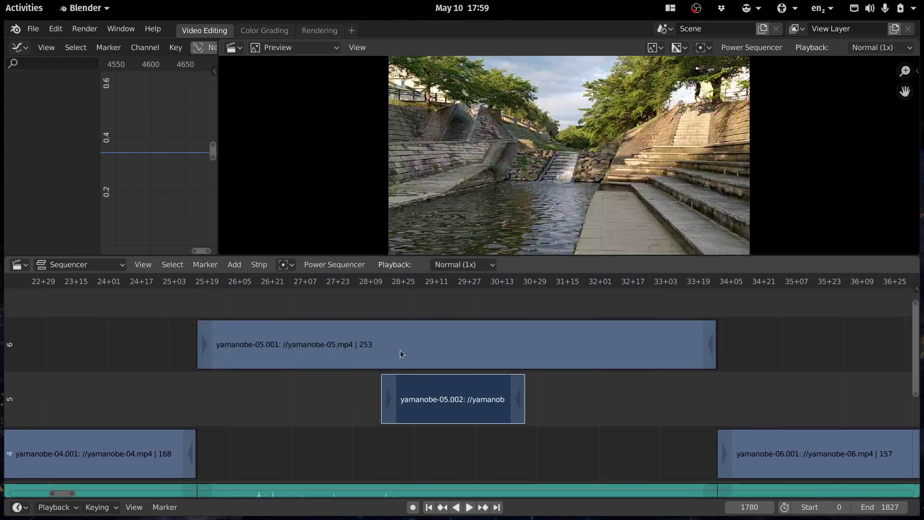
# Trim the channel 6 yamanobe-05 strip from frame 844 to 931, extend the remaining piece to the copy's edge, and move the copy into the gap.
pyautogui.moveTo(364, 348); pyautogui.dragTo(540, 348)
pyautogui.click(342, 347)
pyautogui.hotkey('ctrl', 'e')
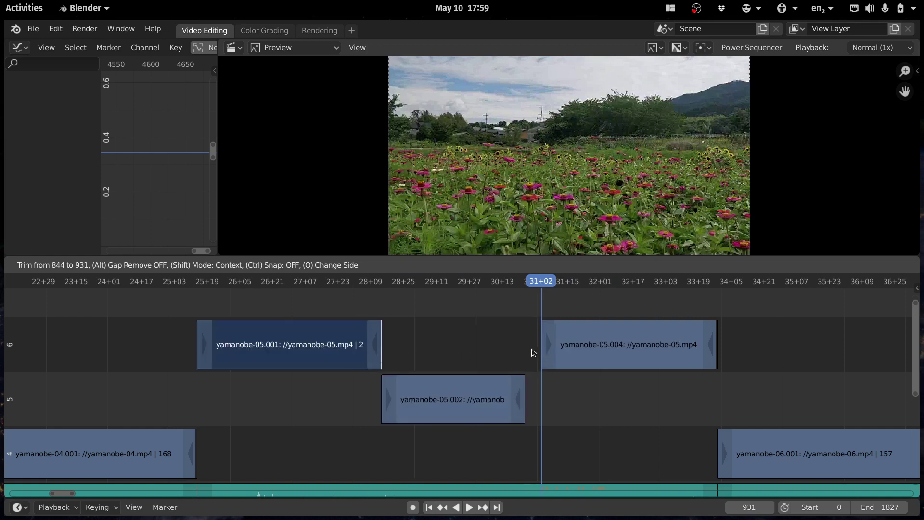
pyautogui.click(567, 358)
pyautogui.hotkey('ctrl', 'e')
pyautogui.click(446, 403)
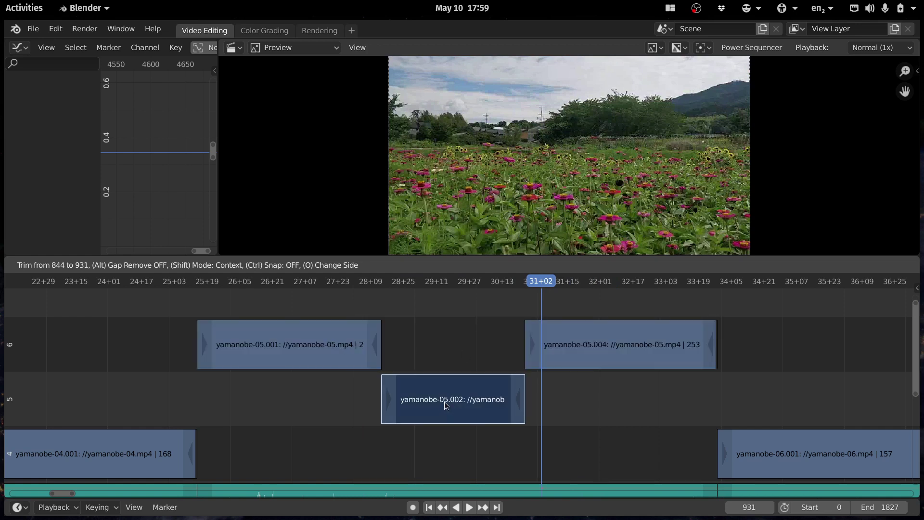
pyautogui.moveTo(444, 401); pyautogui.dragTo(444, 346)
# Undo the manual trimming and strip moves, and reapply pushing the short copy into the original strip on channel 6.
pyautogui.hotkey('ctrl', 'z')
pyautogui.hotkey('ctrl', 'z')
pyautogui.hotkey('ctrl', 'z')
pyautogui.hotkey('ctrl', 'z')
pyautogui.hotkey('ctrl', 'z')
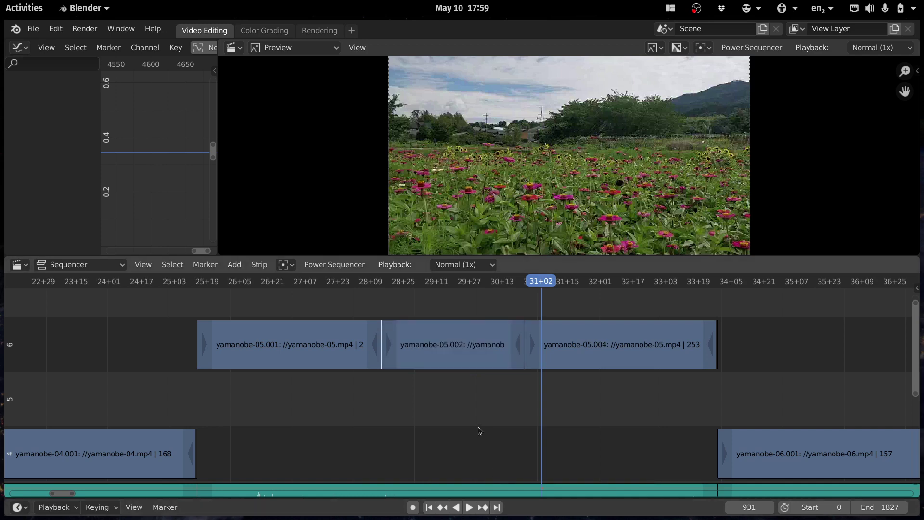
pyautogui.hotkey('ctrl', 'z')
pyautogui.hotkey('ctrl', 'z')
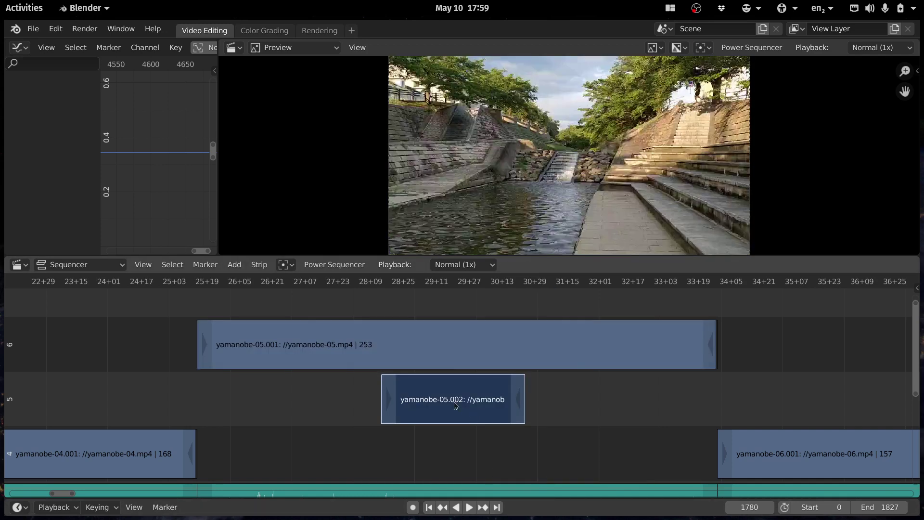
pyautogui.hotkey('ctrl', 'shift', 'z')
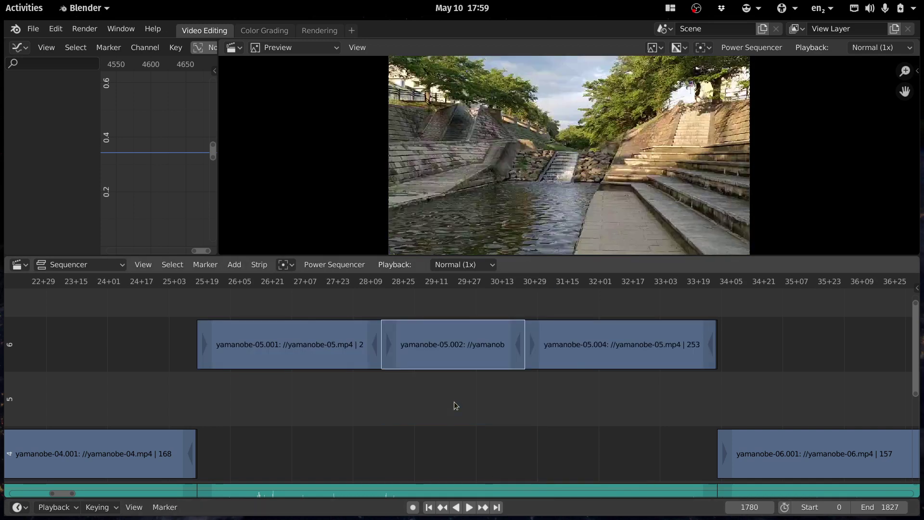
# Undo the strip moves until the original yamanobe-05 strip is back on channel 4, and delete the short copy.
pyautogui.hotkey('ctrl', 'z')
pyautogui.hotkey('ctrl', 'z')
pyautogui.hotkey('ctrl', 'z')
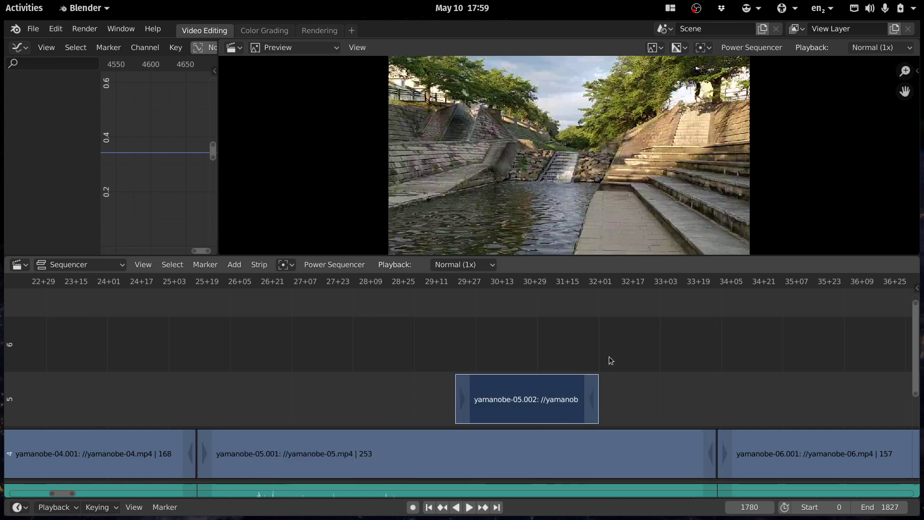
pyautogui.press('Delete')
pyautogui.press('Home')
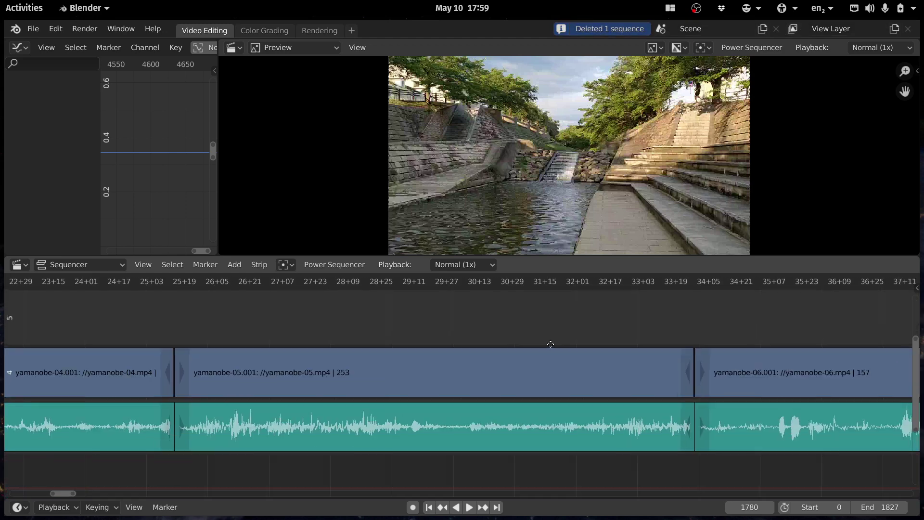
# Trim the yamanobe-05 video and its audio from frame 878 to 924, leaving the gap open.
pyautogui.keyDown('ctrl'); pyautogui.moveTo(547, 369); pyautogui.dragTo(556, 383, button='middle'); pyautogui.keyUp('ctrl')
pyautogui.moveTo(514, 359); pyautogui.dragTo(507, 348, button='middle')
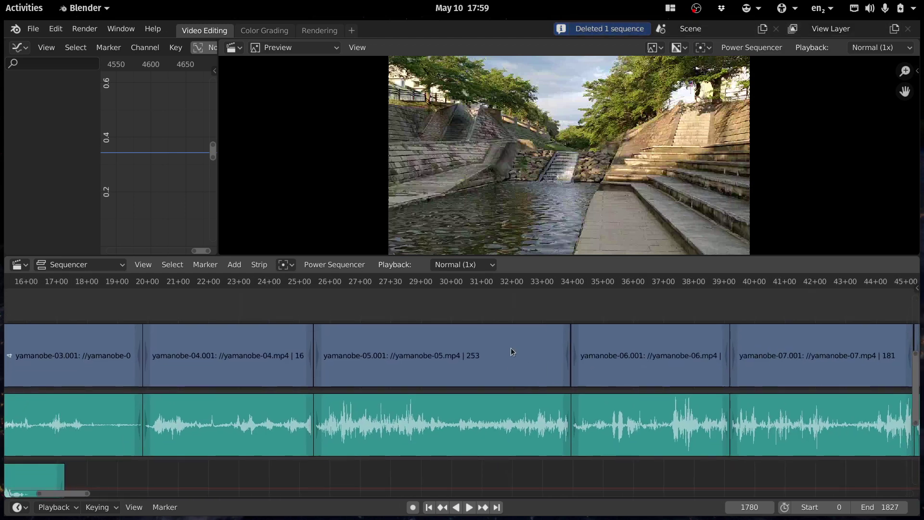
pyautogui.press('t')
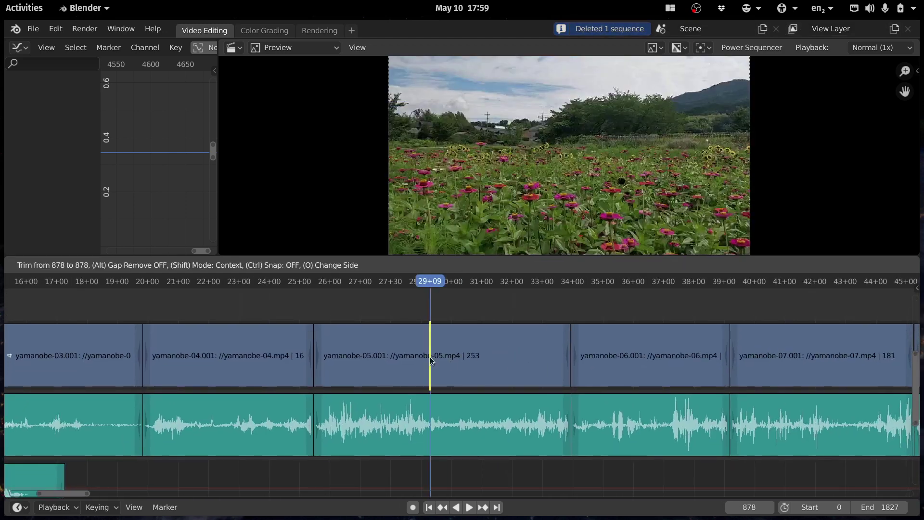
pyautogui.click(475, 411)
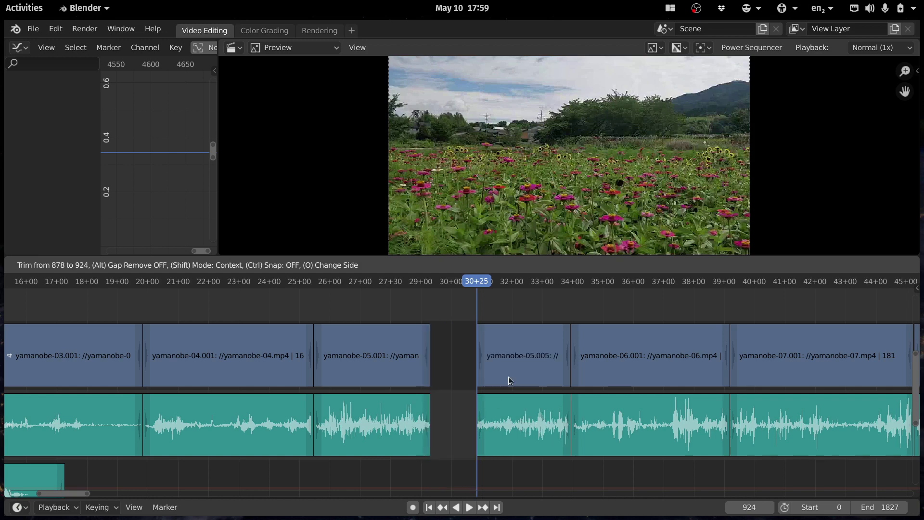
# Trim short sections from the remaining yamanobe-05 piece and the yamanobe-06 strip with gap removal on.
pyautogui.hotkey('shift', 't')
pyautogui.click(531, 364)
pyautogui.hotkey('shift', 't')
pyautogui.click(665, 370)
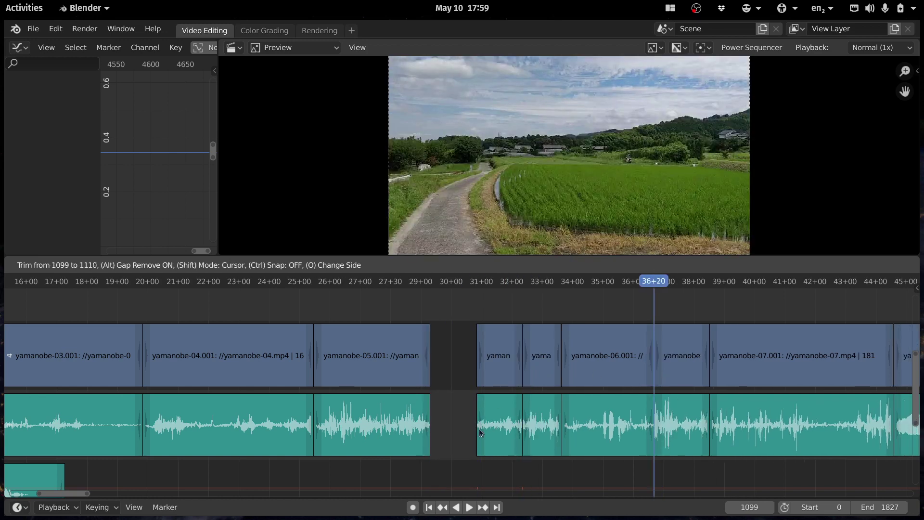
# Undo all the trims and select the yamanobe-05 video strip on channel 4.
pyautogui.hotkey('ctrl', 'z')
pyautogui.hotkey('ctrl', 'z')
pyautogui.hotkey('ctrl', 'z')
pyautogui.click(429, 337)
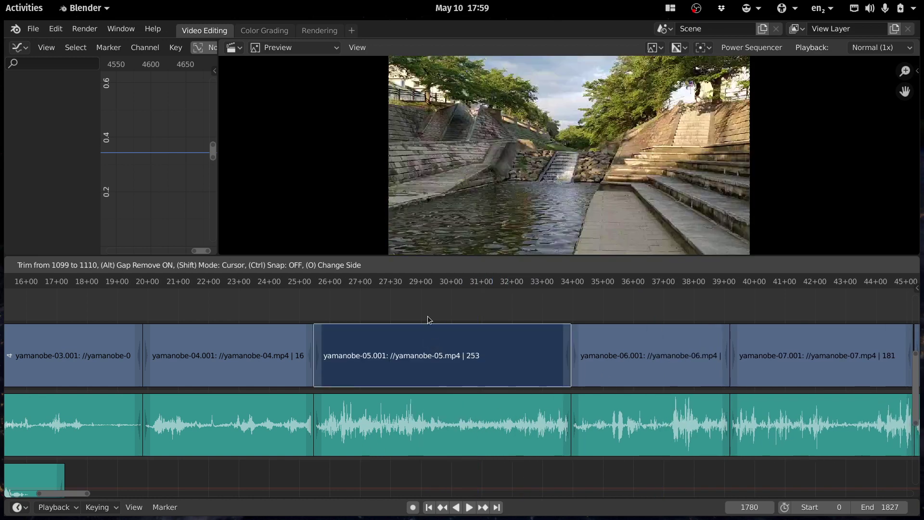
pyautogui.click(427, 316)
pyautogui.click(398, 368)
pyautogui.hotkey('shift', 'F3')
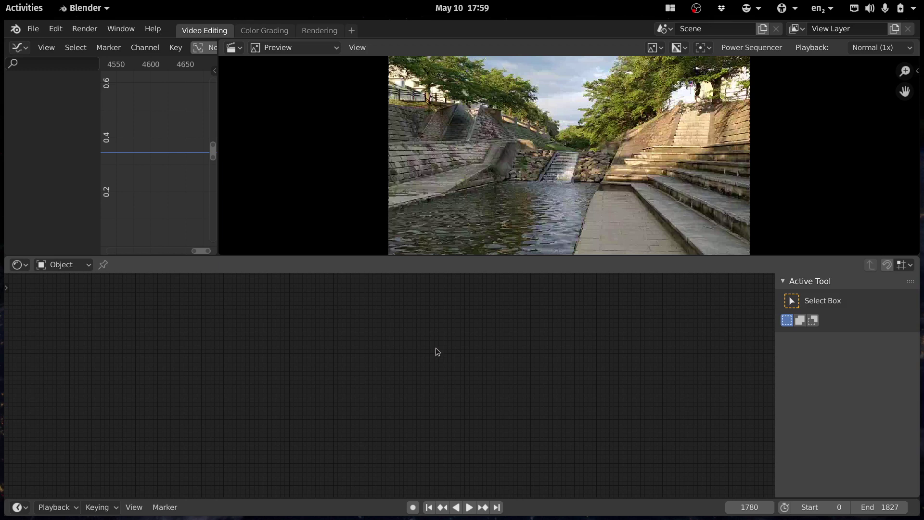
pyautogui.hotkey('shift', 'F7')
pyautogui.hotkey('shift', 'F8')
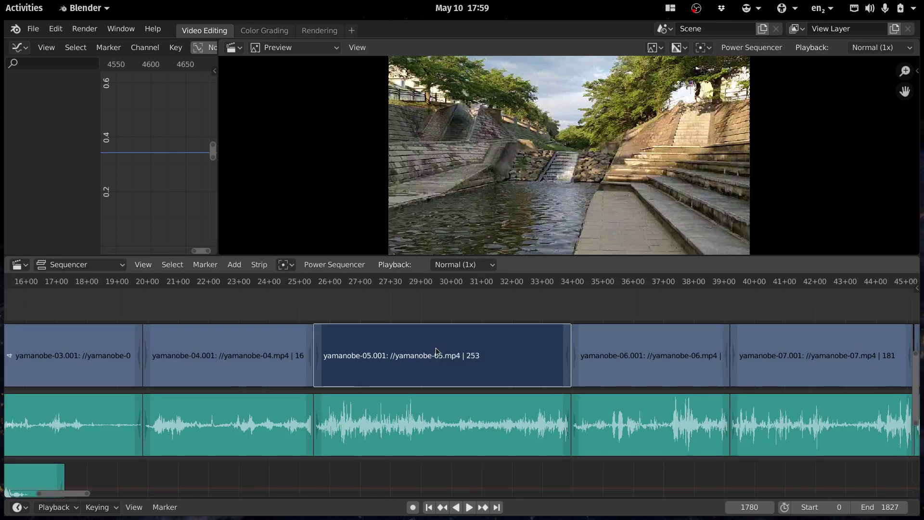
# Search the operators for "scene" and examine the Power Sequencer scene commands, down to Scene Create From Selection.
pyautogui.press('F3')
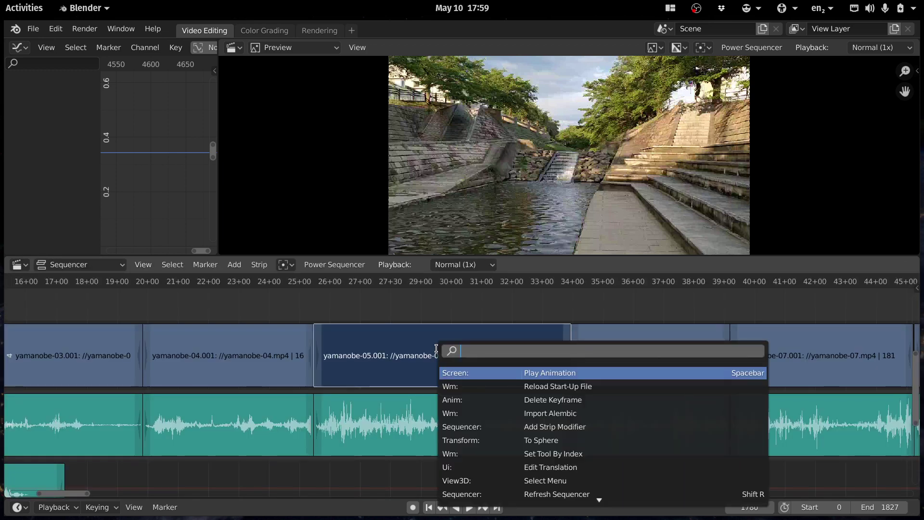
pyautogui.write('scene')
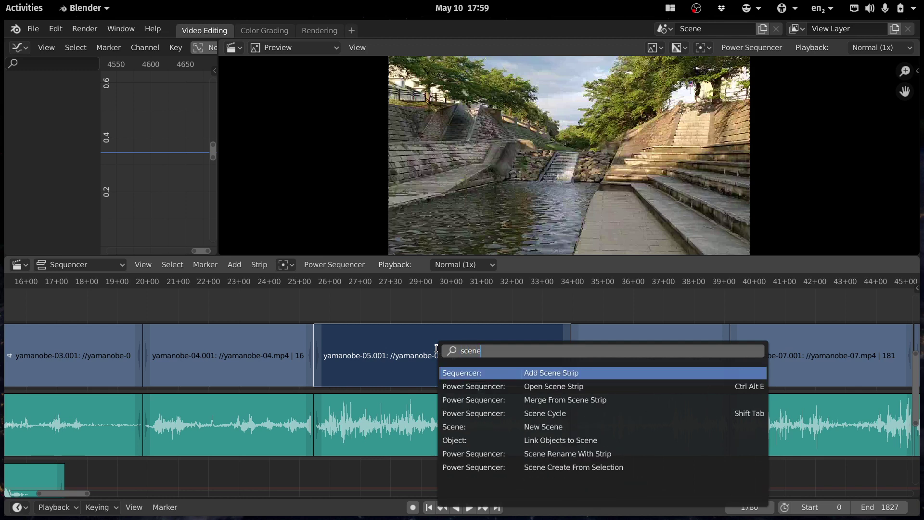
pyautogui.press('Down')
pyautogui.press('Down')
pyautogui.press('Down')
pyautogui.press('Up')
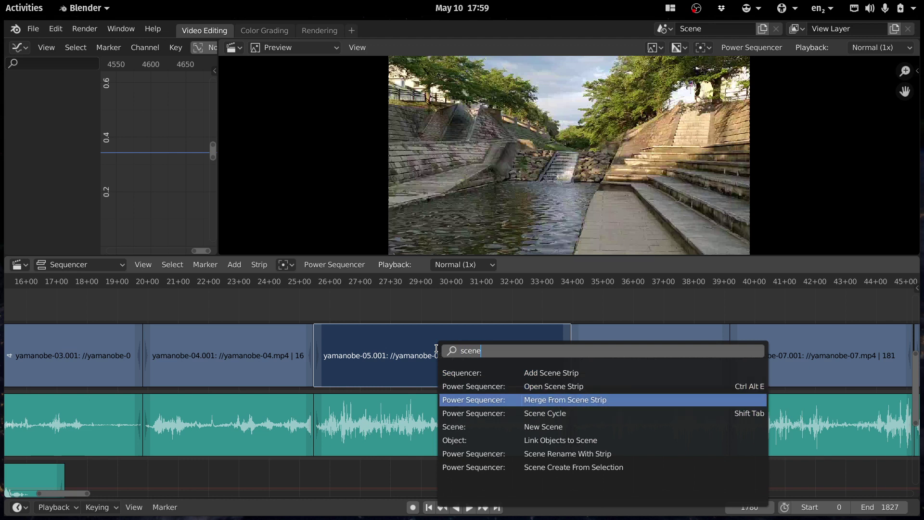
pyautogui.press('Down')
pyautogui.press('Down')
pyautogui.press('Down')
pyautogui.press('Down')
pyautogui.press('Down')
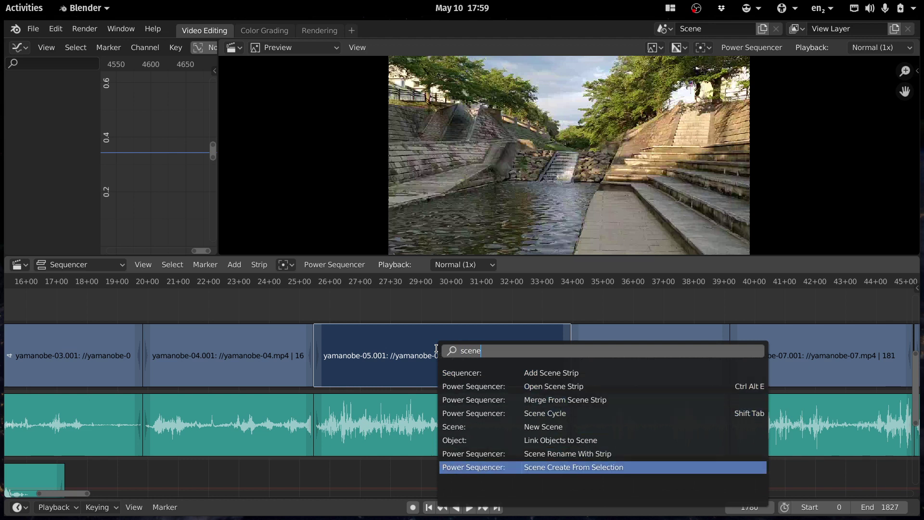
pyautogui.press('Escape')
# Create a scene from the yamanobe-04 and yamanobe-05 video and audio strips, and move the resulting scene strip up to channel 4.
pyautogui.moveTo(262, 304); pyautogui.dragTo(401, 434)
pyautogui.press('F3')
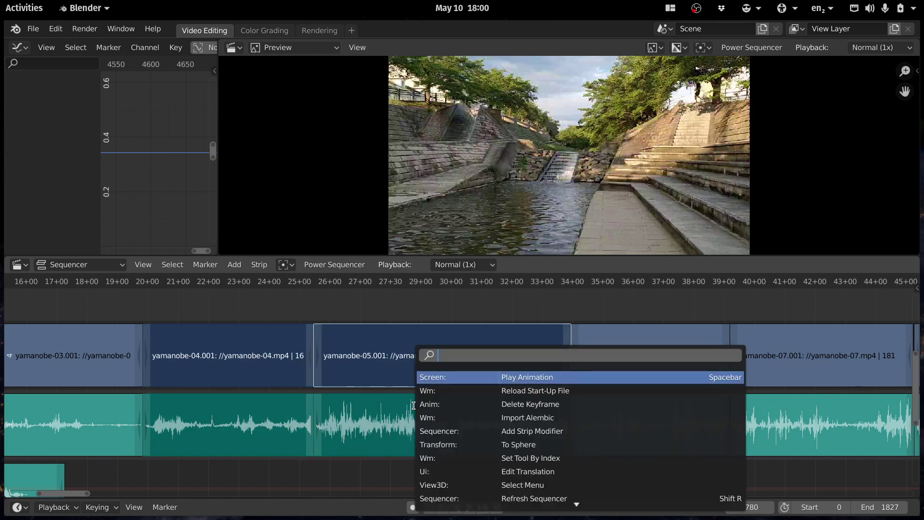
pyautogui.write('crea fro')
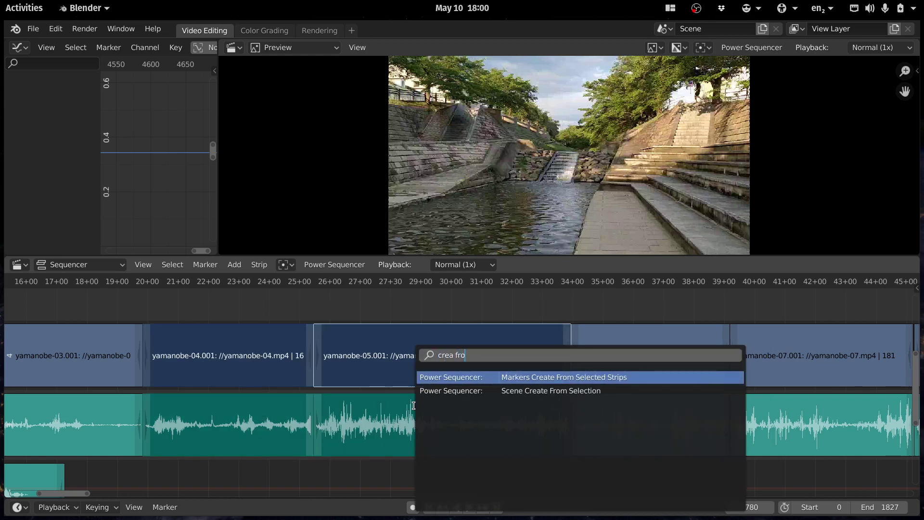
pyautogui.press('Down')
pyautogui.press('Return')
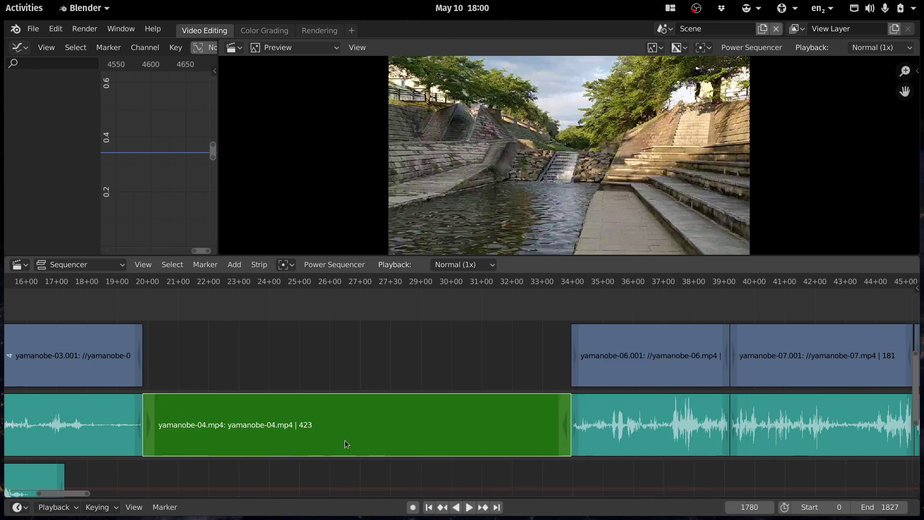
pyautogui.moveTo(345, 440); pyautogui.dragTo(330, 383)
# Switch the active scene to yamanobe-04.mp4 and bring its strips into view.
pyautogui.click(663, 28)
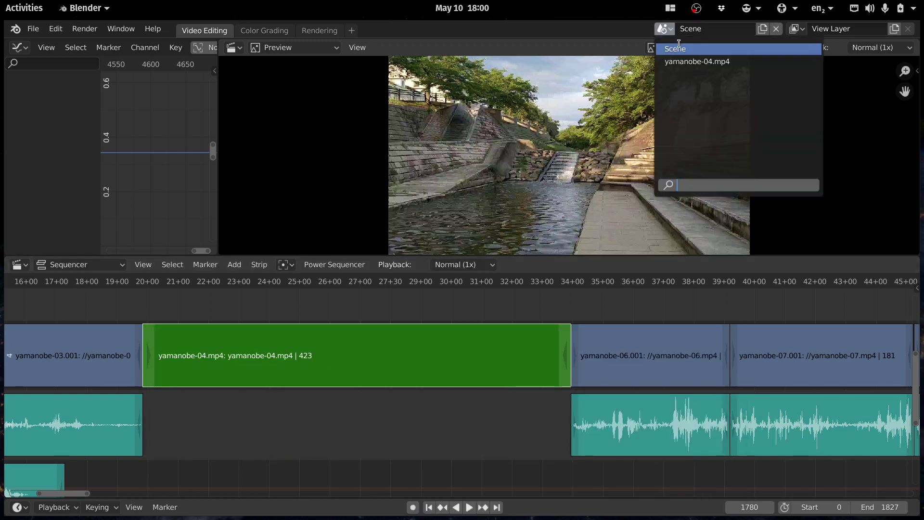
pyautogui.click(691, 60)
pyautogui.moveTo(295, 388); pyautogui.dragTo(486, 385, button='middle')
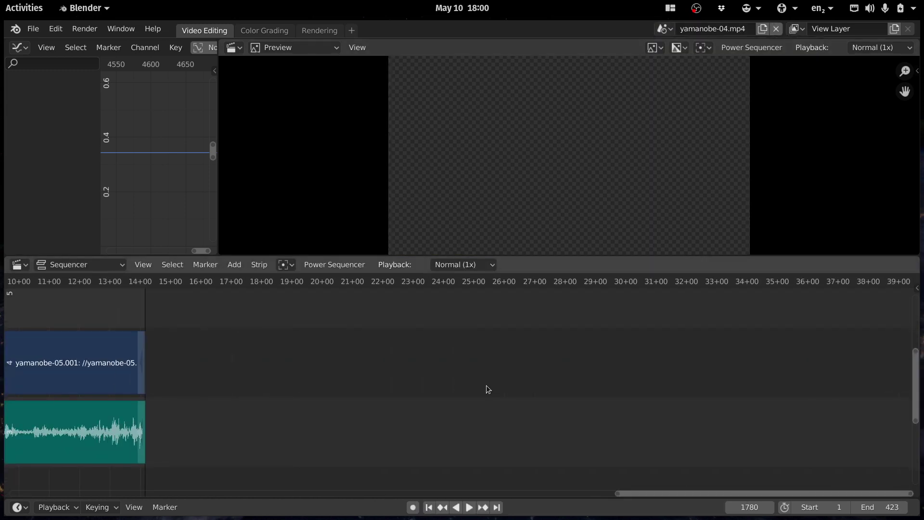
# Switch the active scene back to Scene and bring the yamanobe-04.mp4 scene strip into view in the sequencer.
pyautogui.press('Home')
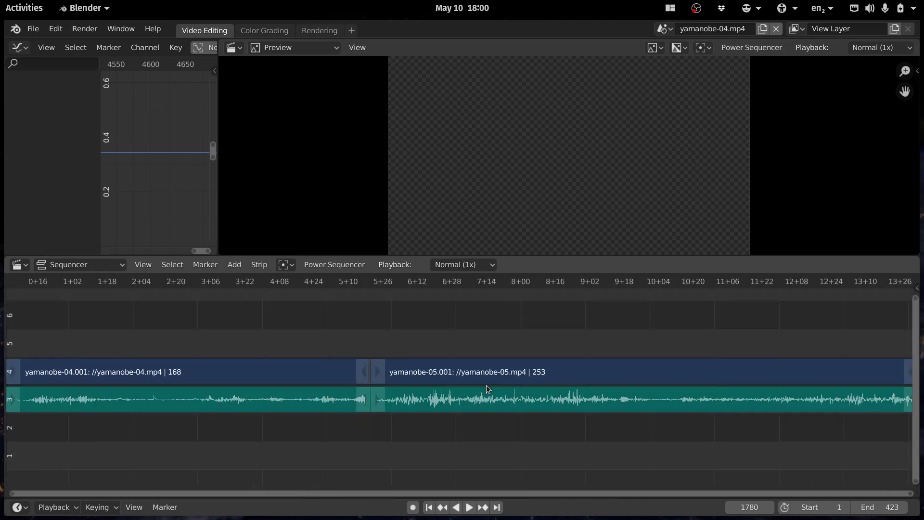
pyautogui.click(664, 29)
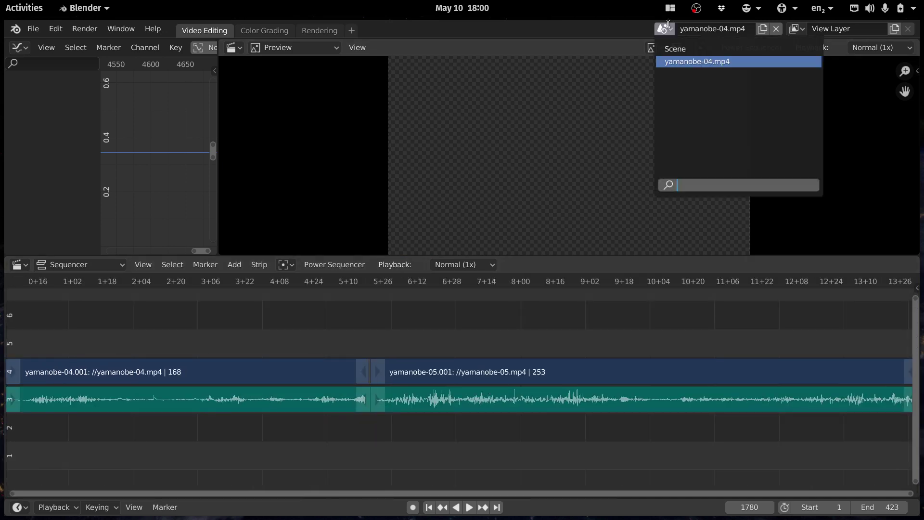
pyautogui.scroll(1, 683, 62)
pyautogui.click(683, 45)
pyautogui.moveTo(717, 392); pyautogui.dragTo(647, 387, button='middle')
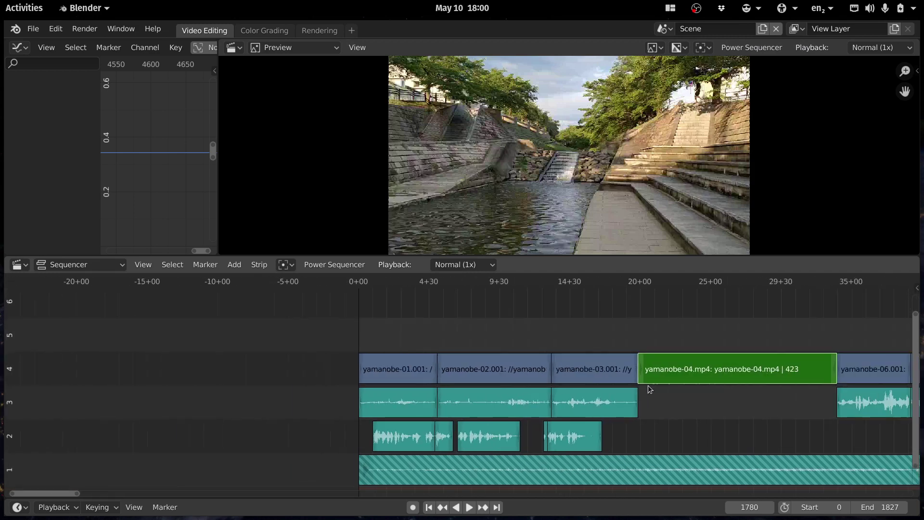
pyautogui.moveTo(675, 359); pyautogui.dragTo(489, 373, button='middle')
pyautogui.press('KP_Decimal')
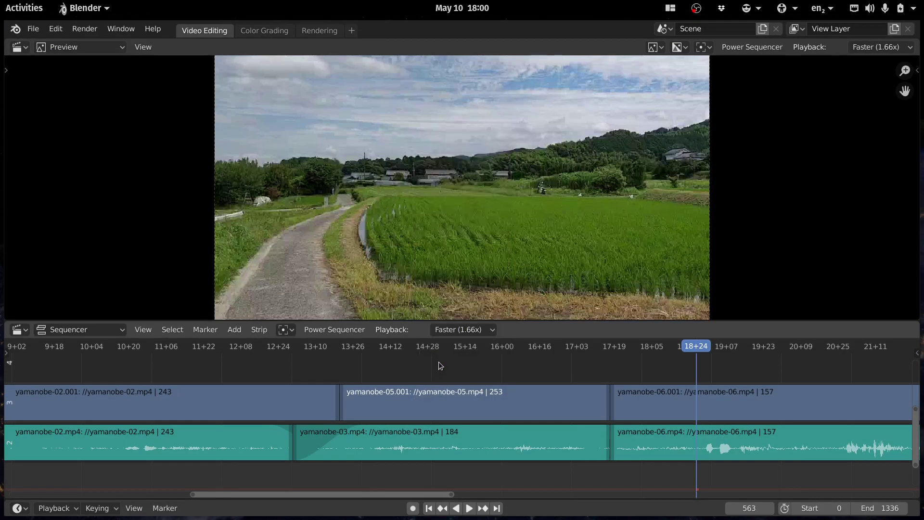
# In the other Blender project, select the yamanobe-05 video strip on channel 3 and add a fade to it.
pyautogui.moveTo(222, 445); pyautogui.dragTo(245, 429, button='middle')
pyautogui.click(513, 418)
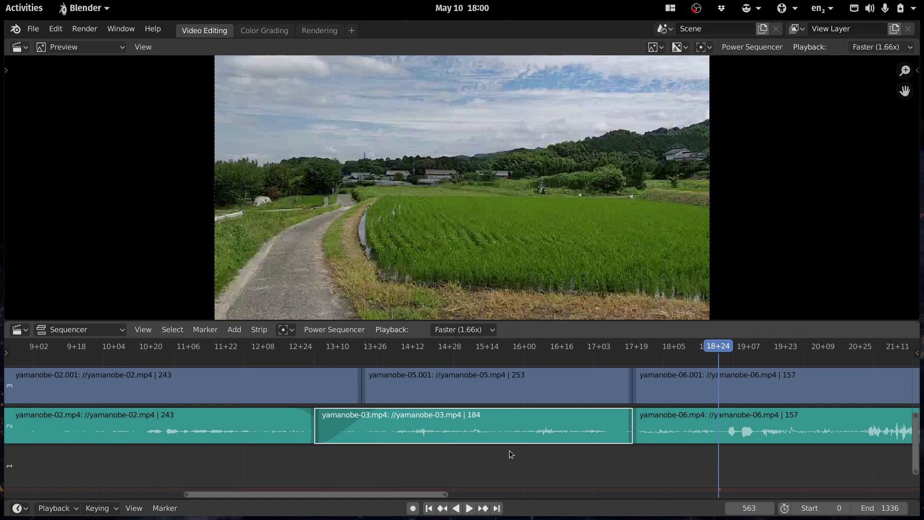
pyautogui.scroll(-3, 509, 449)
pyautogui.keyDown('ctrl'); pyautogui.moveTo(343, 453); pyautogui.dragTo(723, 457, button='middle'); pyautogui.keyUp('ctrl')
pyautogui.keyDown('ctrl'); pyautogui.moveTo(627, 428); pyautogui.dragTo(611, 439, button='middle'); pyautogui.keyUp('ctrl')
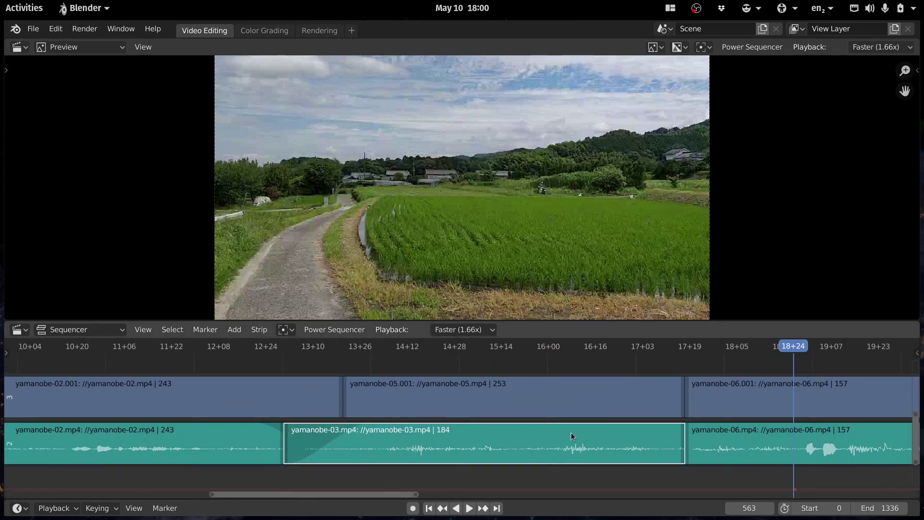
pyautogui.click(457, 396)
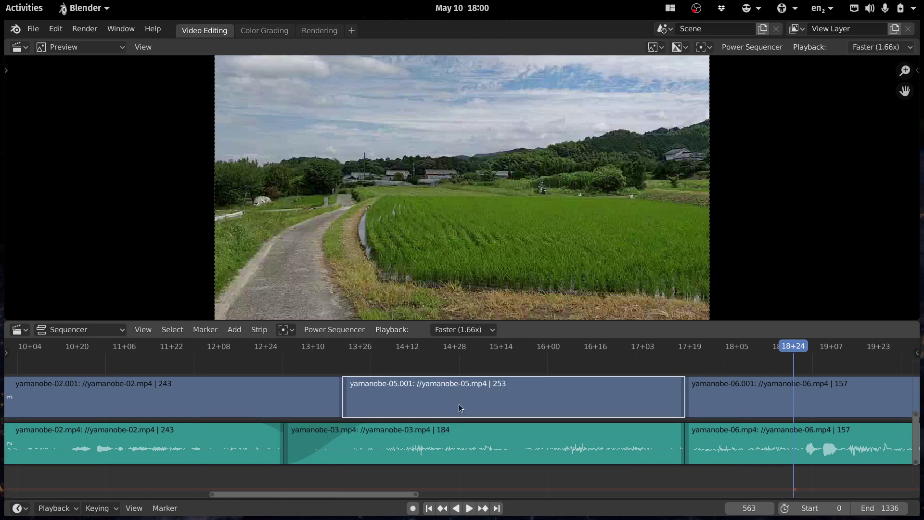
pyautogui.hotkey('ctrl', 'f')
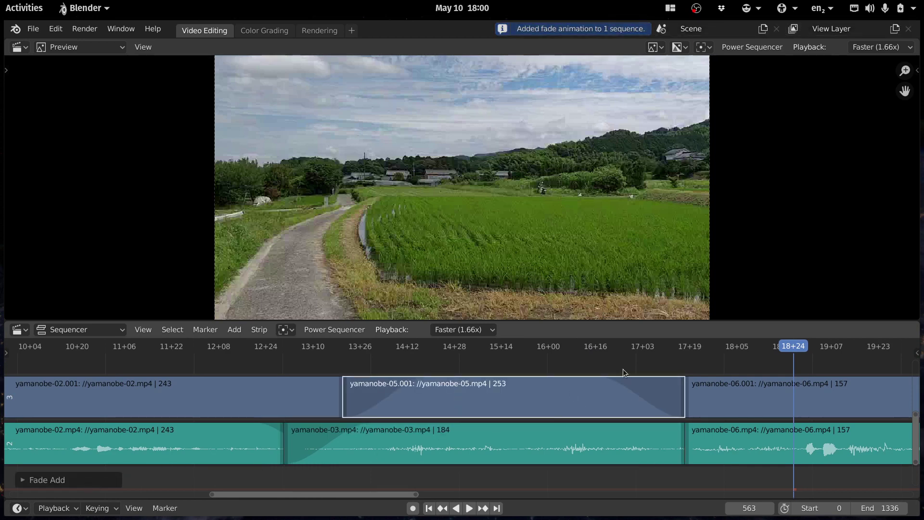
# Enlarge the sequencer area and set the duration of the yamanobe-05 fade to 1.21 seconds.
pyautogui.keyDown('ctrl'); pyautogui.moveTo(599, 449); pyautogui.dragTo(572, 416, button='middle'); pyautogui.keyUp('ctrl')
pyautogui.moveTo(575, 320); pyautogui.dragTo(580, 240)
pyautogui.moveTo(442, 367); pyautogui.dragTo(430, 394, button='middle')
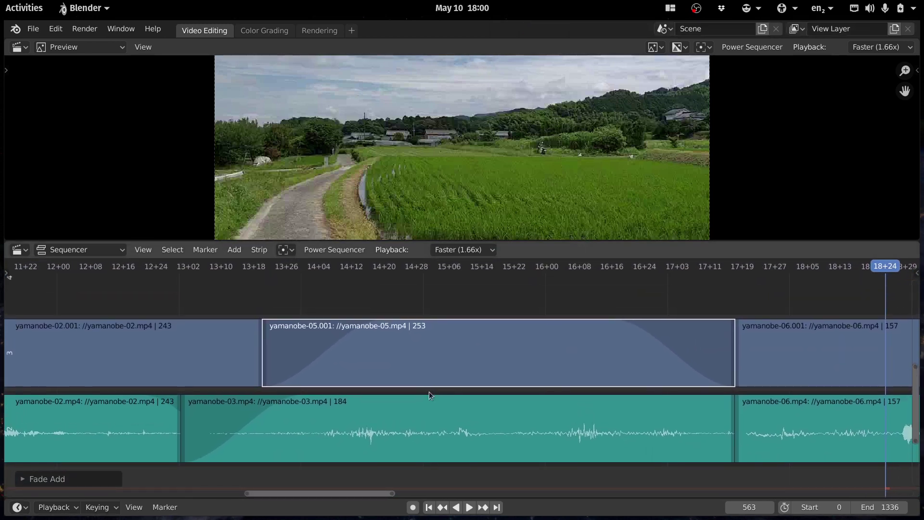
pyautogui.click(36, 478)
pyautogui.moveTo(149, 459)
pyautogui.mouseDown()
pyautogui.moveTo(166, 460)
pyautogui.moveTo(154, 459)
pyautogui.mouseUp()
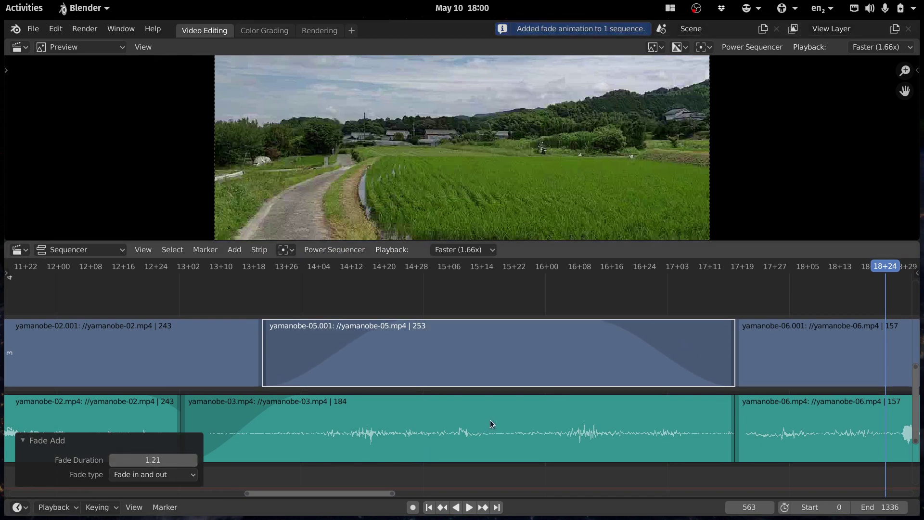
pyautogui.press('F9')
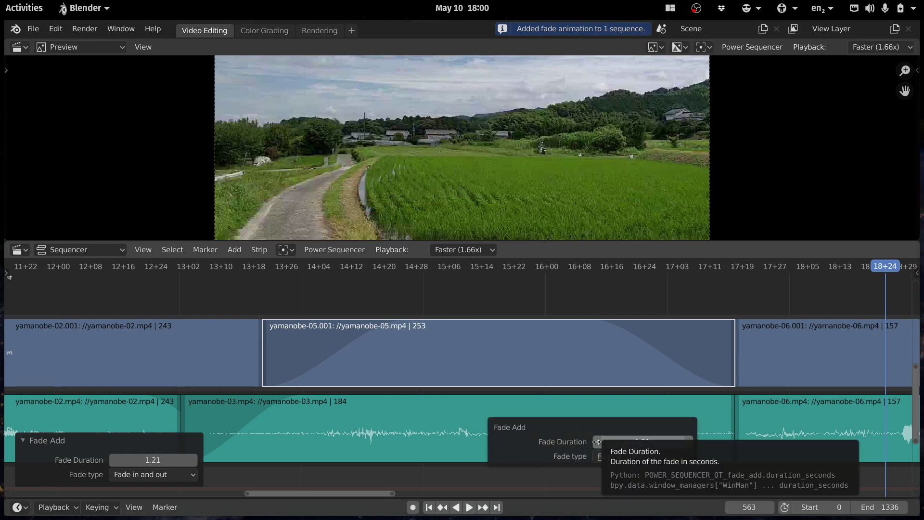
# Try the Fade in type on the yamanobe-05 strip and change the fade type to Fade out.
pyautogui.click(164, 474)
pyautogui.click(171, 439)
pyautogui.click(169, 474)
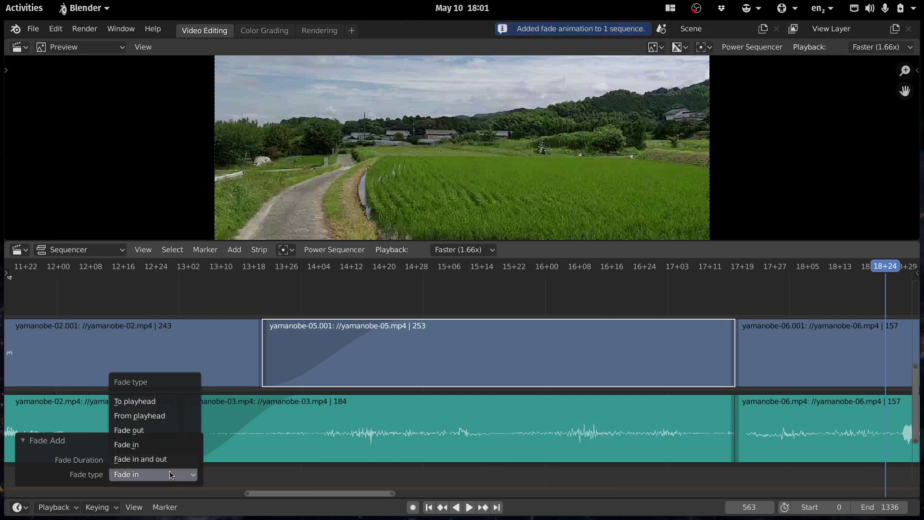
pyautogui.click(171, 430)
# Reselect the yamanobe-05 video strip and reveal the sequencer's toolbar with the Select tool active.
pyautogui.click(455, 280)
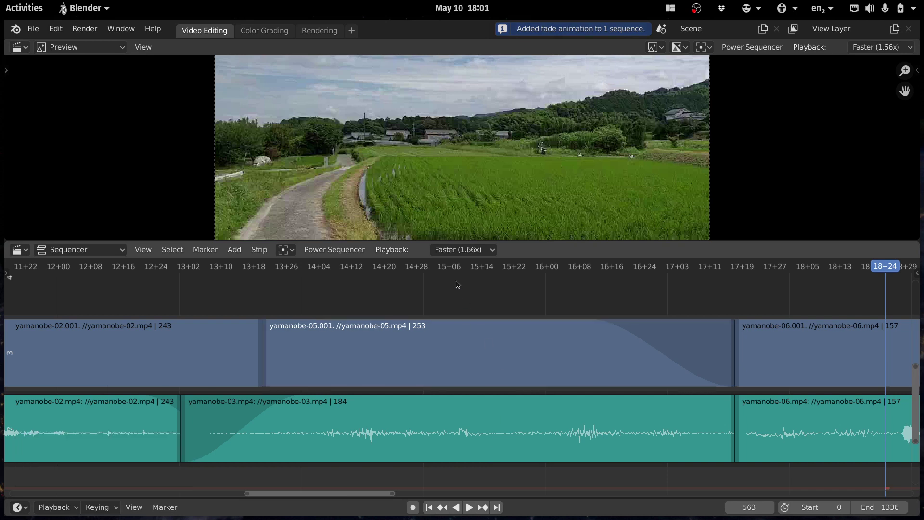
pyautogui.click(452, 385)
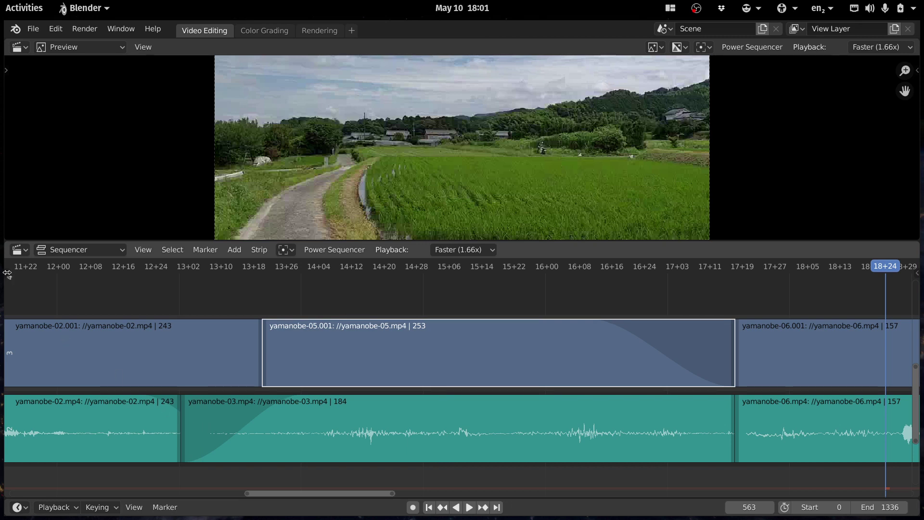
pyautogui.moveTo(7, 273); pyautogui.dragTo(42, 279)
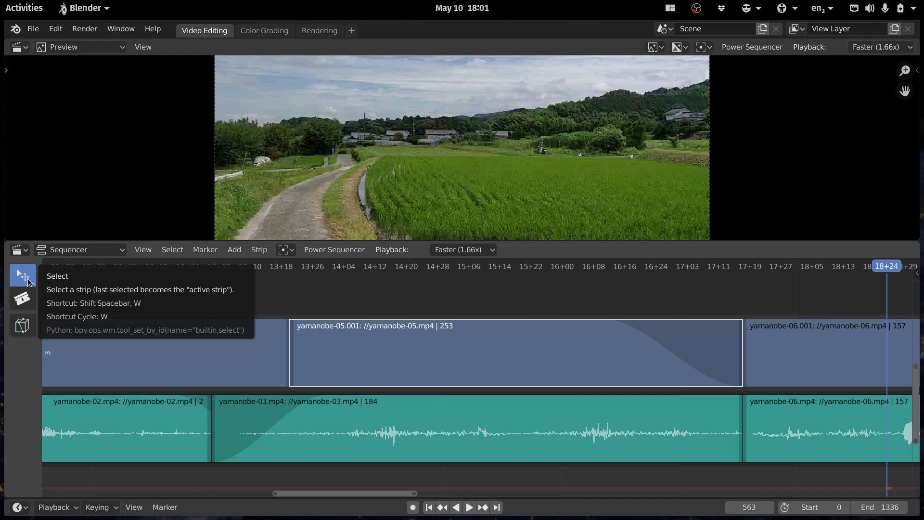
pyautogui.click(28, 279)
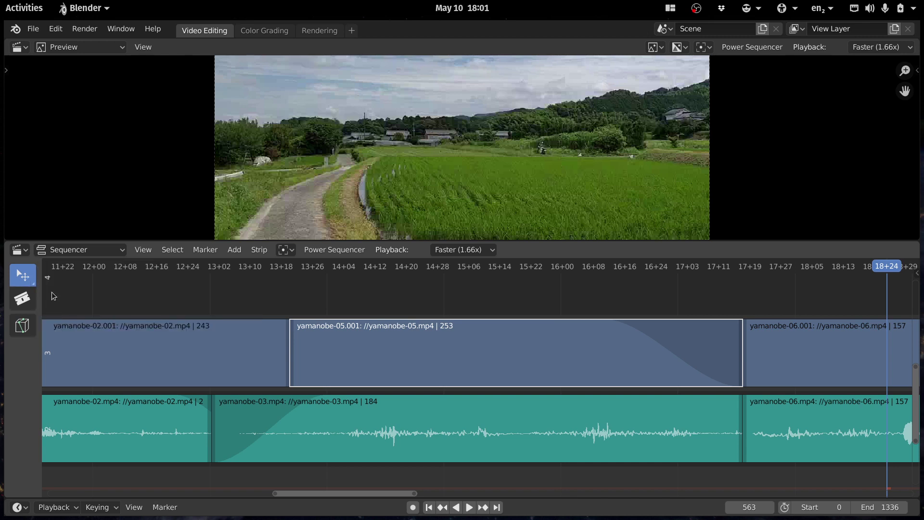
# Try splitting the yamanobe-02 and yamanobe-05 video strips on channel 3 with the blade tool, and undo the splits.
pyautogui.click(29, 301)
pyautogui.click(220, 383)
pyautogui.click(518, 348)
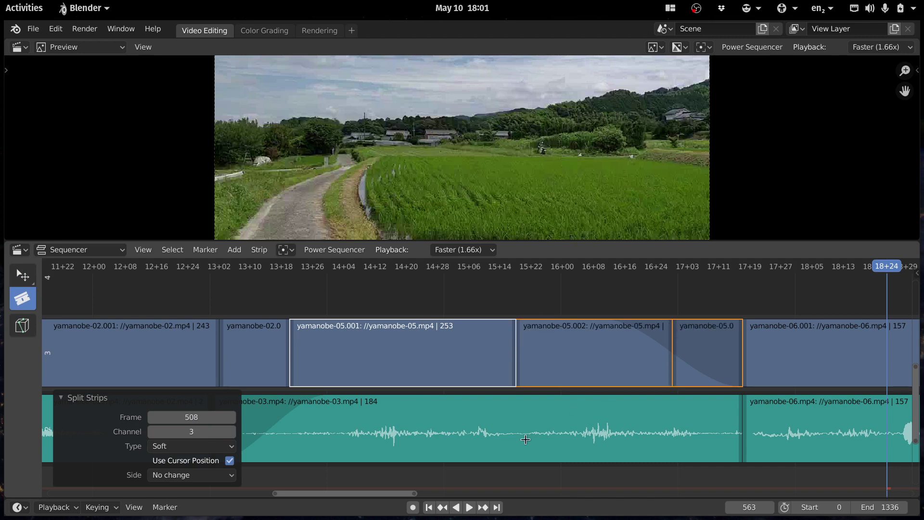
pyautogui.hotkey('ctrl', 'z')
pyautogui.hotkey('ctrl', 'z')
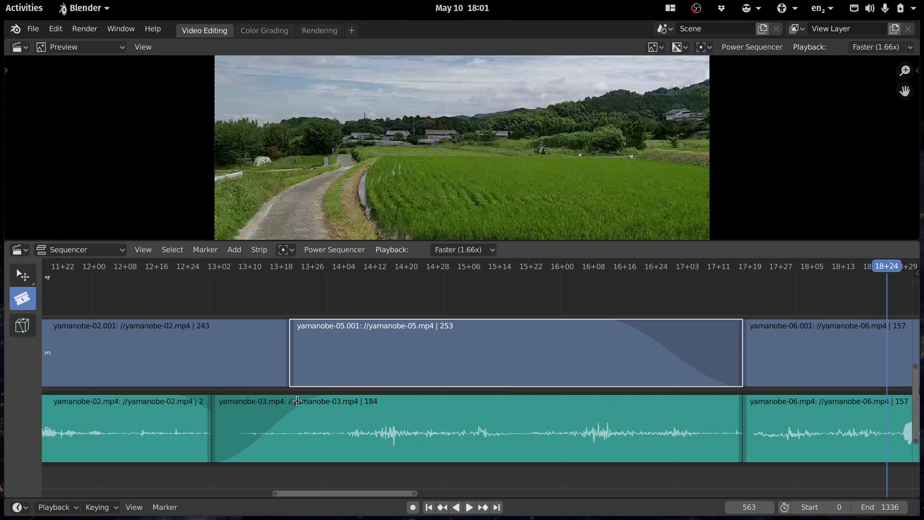
# Activate the Trim tool, try trimming several sections out of the strips on channels 2 and 3, and undo the trims.
pyautogui.click(21, 327)
pyautogui.moveTo(331, 326); pyautogui.dragTo(438, 402)
pyautogui.moveTo(590, 409); pyautogui.dragTo(629, 349)
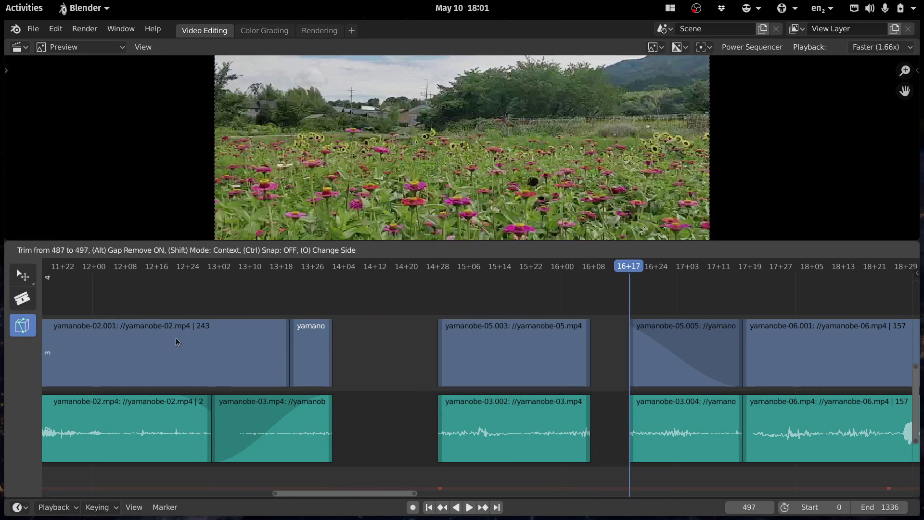
pyautogui.moveTo(227, 447); pyautogui.dragTo(145, 447)
pyautogui.hotkey('ctrl', 'z')
pyautogui.hotkey('ctrl', 'z')
pyautogui.hotkey('ctrl', 'z')
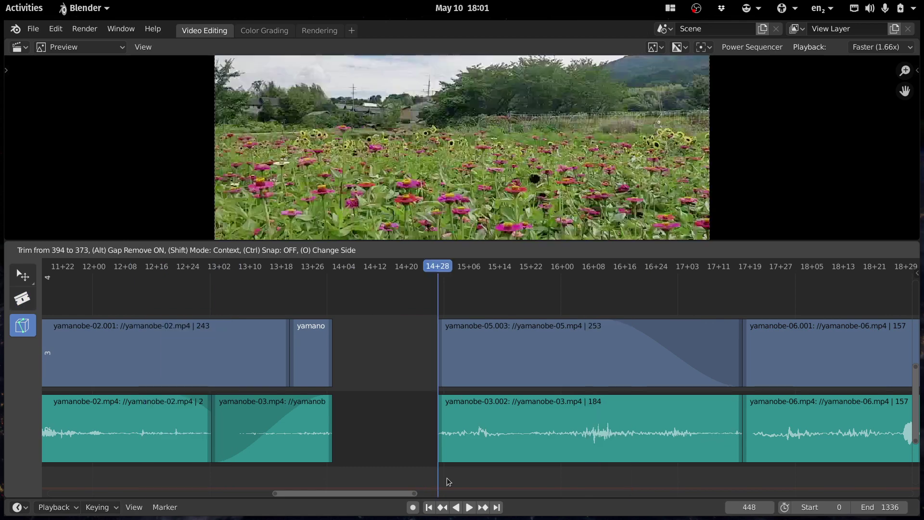
# Try trimming all strips from frame 389 to 431 with gap removal in Cursor mode, and undo it.
pyautogui.moveTo(208, 342); pyautogui.dragTo(369, 408)
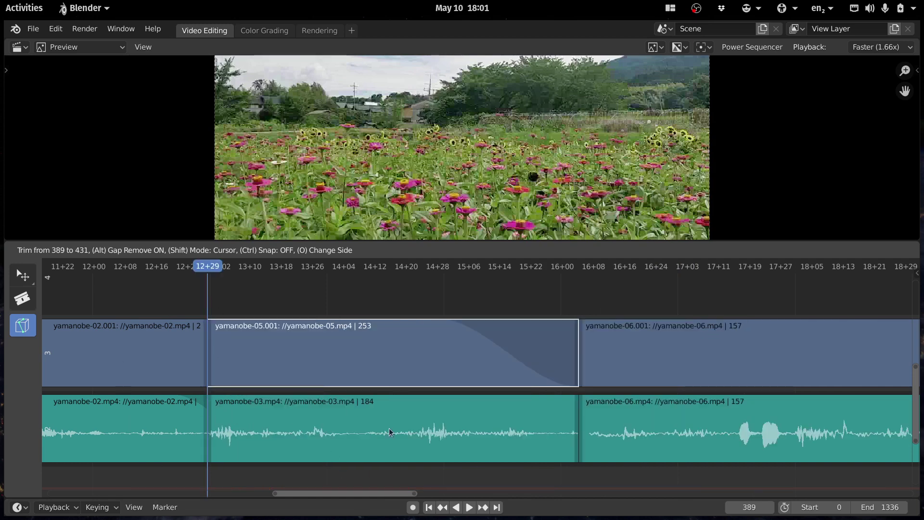
pyautogui.hotkey('ctrl', 'z')
# In the project with the yamanobe-04.mp4 scene strip, try interactive trims, ending with yamanobe-02 and yamanobe-03 trimmed from frame 287 to 462.
pyautogui.hotkey('ctrl', 'alt', 'Down')
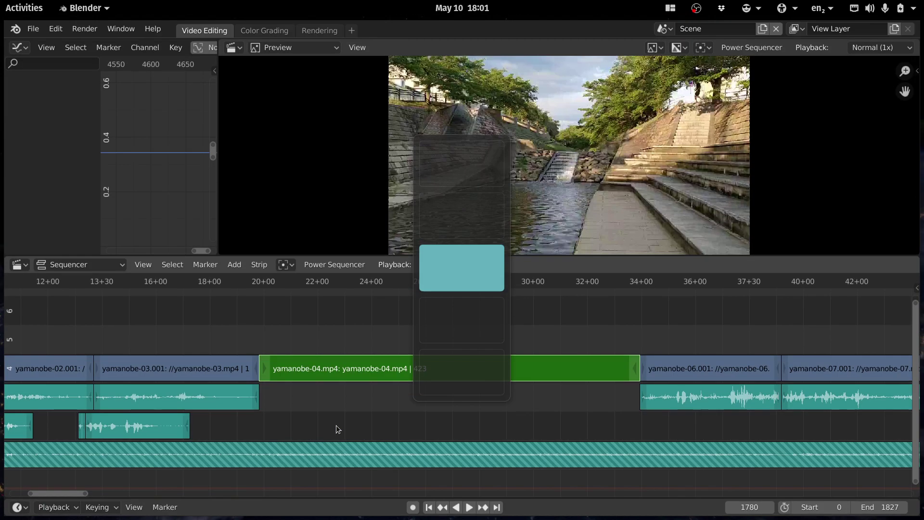
pyautogui.moveTo(200, 395); pyautogui.dragTo(424, 396, button='middle')
pyautogui.keyDown('ctrl'); pyautogui.moveTo(273, 426); pyautogui.dragTo(276, 422, button='middle'); pyautogui.keyUp('ctrl')
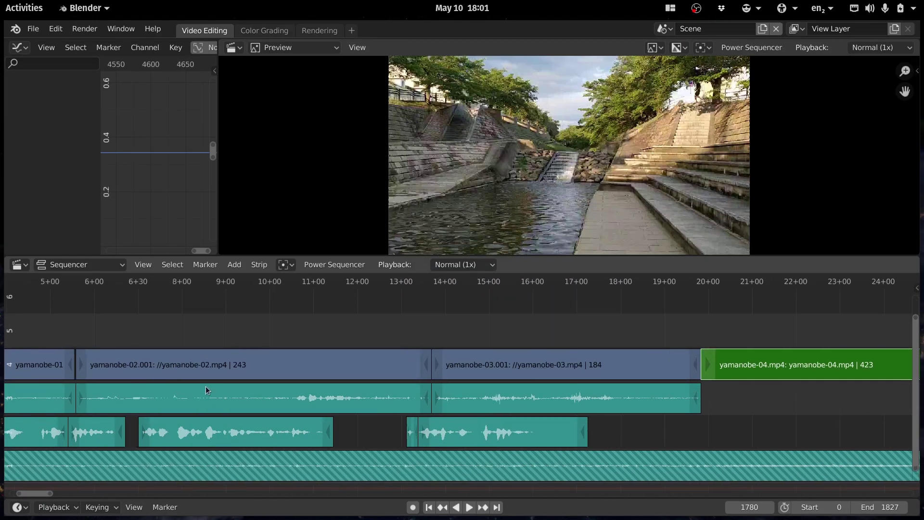
pyautogui.moveTo(185, 370); pyautogui.dragTo(272, 371)
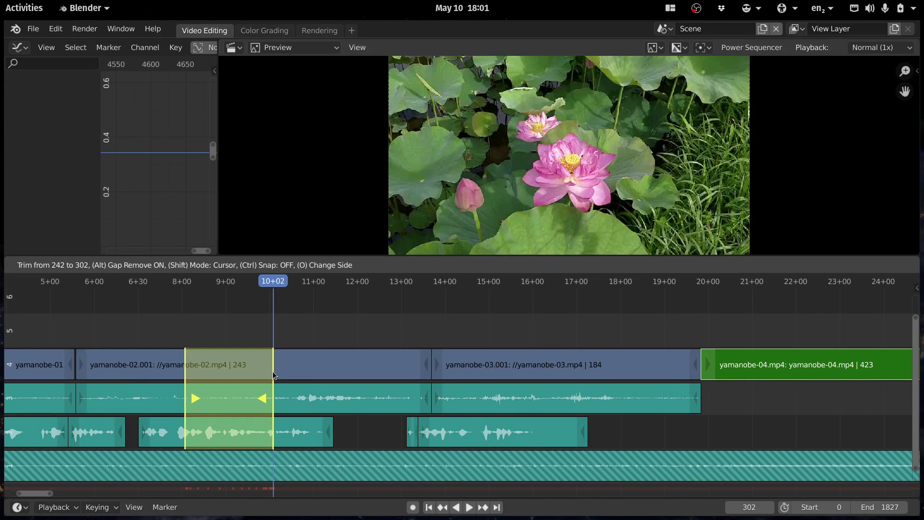
pyautogui.hotkey('shift', 't')
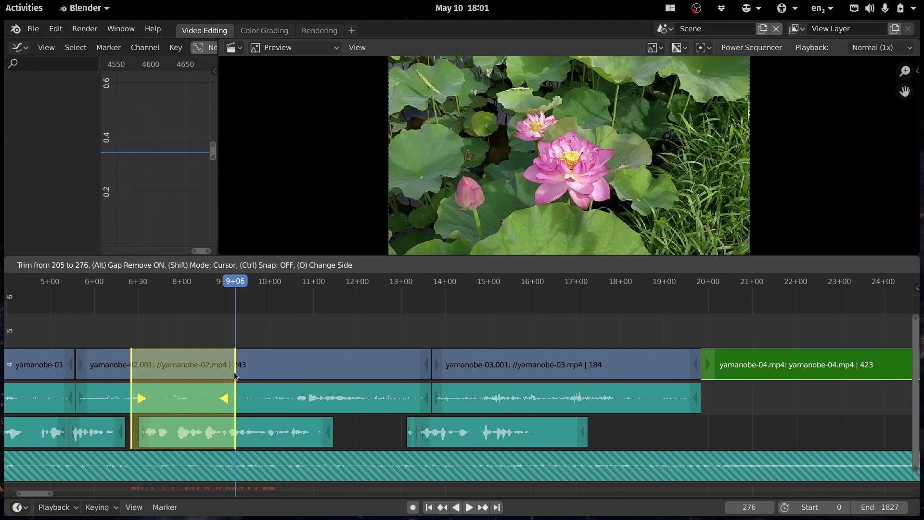
pyautogui.press('Escape')
pyautogui.press('t')
pyautogui.moveTo(264, 389); pyautogui.dragTo(507, 387)
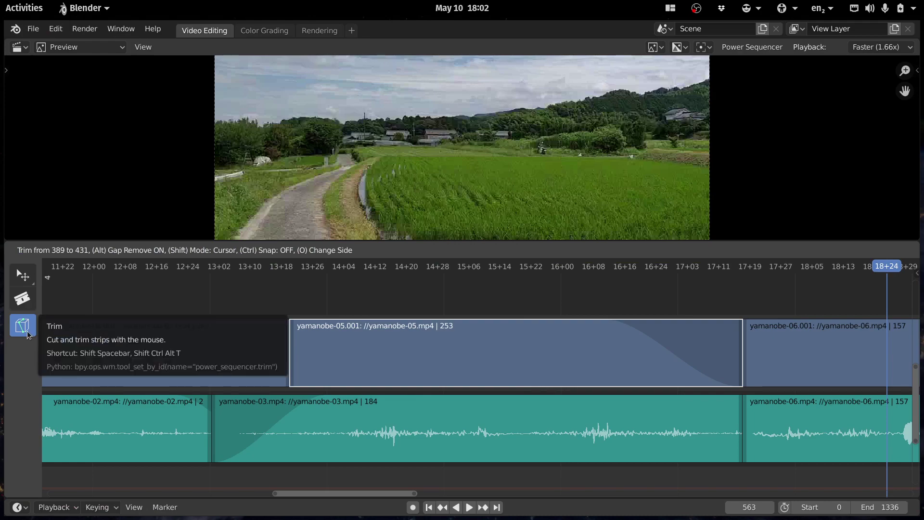
# Back in the project with the toolbar, try Trim tool cuts from frame 437 to 403 and 465 to 476, and undo all trims.
pyautogui.moveTo(395, 385); pyautogui.dragTo(260, 423)
pyautogui.hotkey('ctrl', 'z')
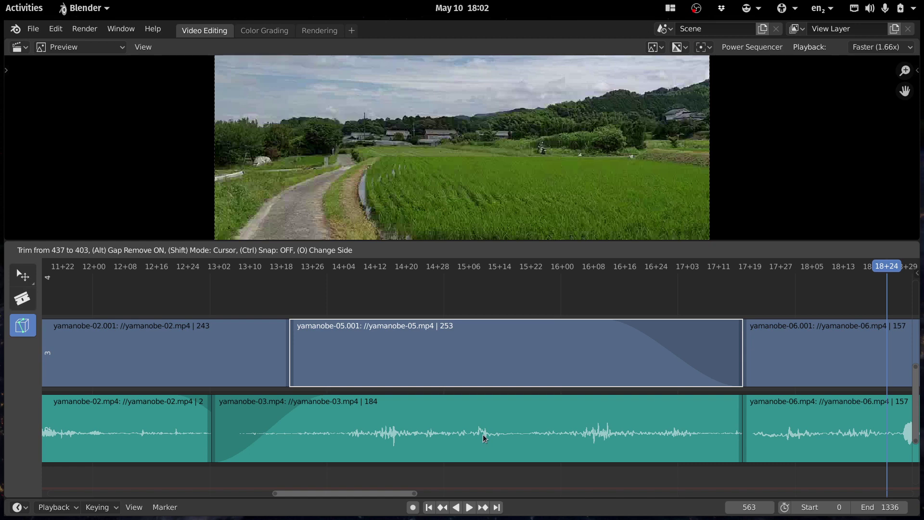
pyautogui.moveTo(340, 336); pyautogui.dragTo(407, 380)
pyautogui.moveTo(504, 436); pyautogui.dragTo(547, 440)
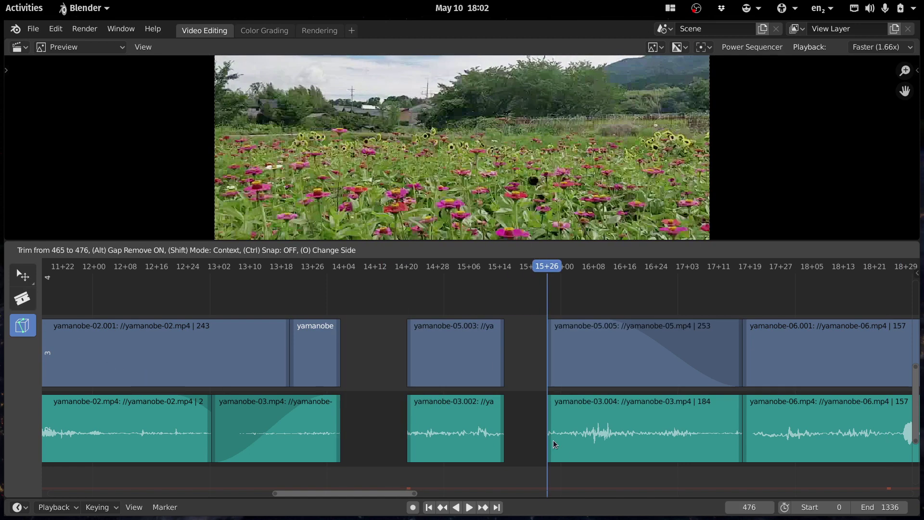
pyautogui.hotkey('ctrl', 'z')
pyautogui.hotkey('ctrl', 'z')
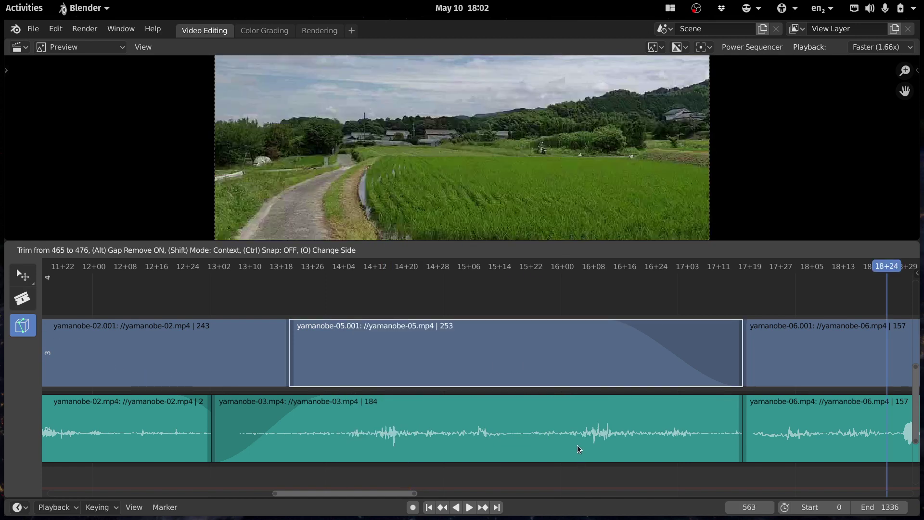
# Switch to the browser and examine the Power Sequencer 1.5.0 release page and its changelog on GitHub.
pyautogui.click(460, 335)
pyautogui.click(393, 342)
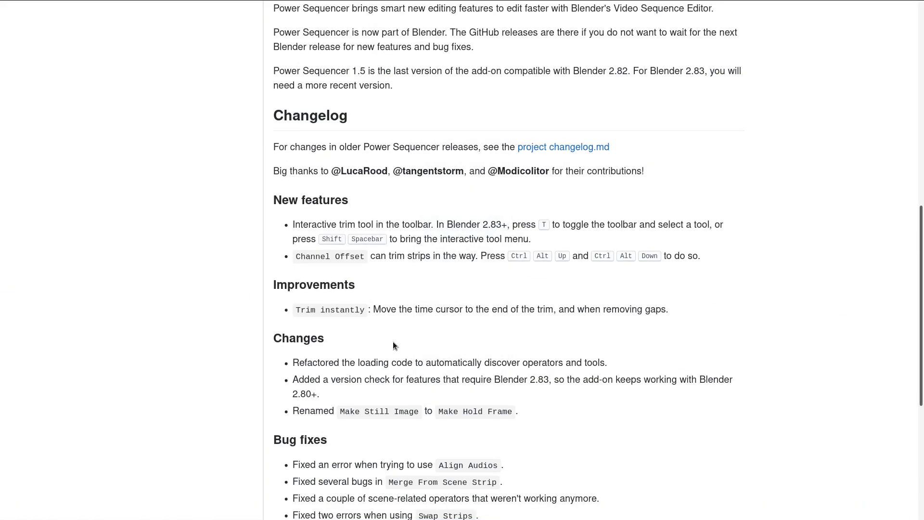
pyautogui.scroll(10, 393, 341)
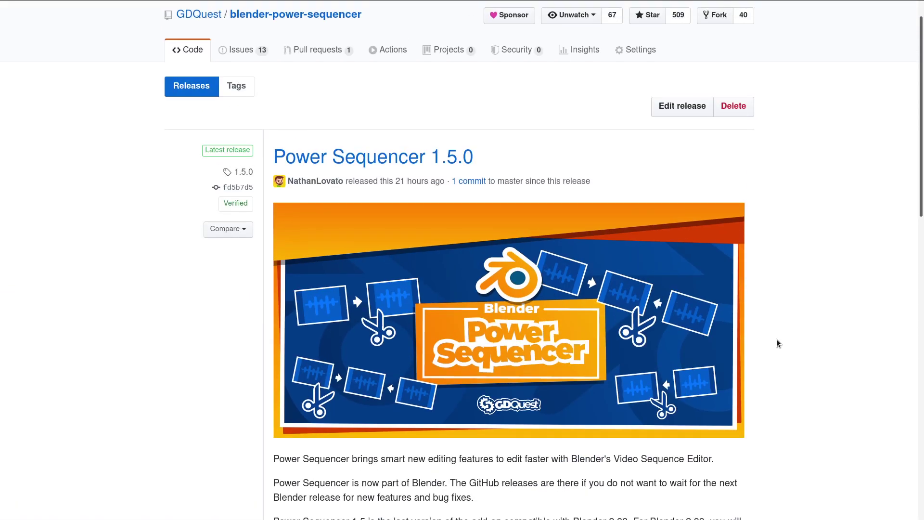
pyautogui.scroll(-2, 794, 340)
pyautogui.scroll(-2, 820, 339)
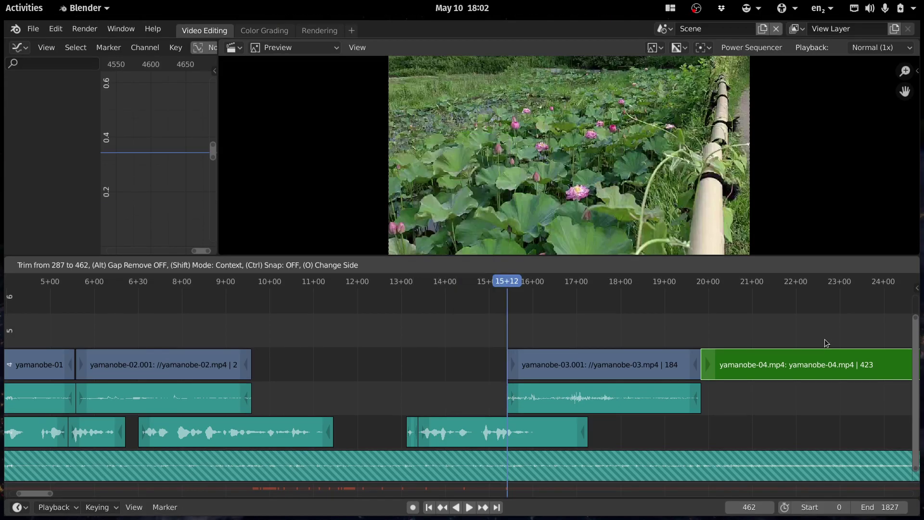
# Back in Blender, undo the last trim and filter the add-on preferences by "powe", collapsing the disabled Power Sequencer 1.4.0 entry.
pyautogui.hotkey('ctrl', 'z')
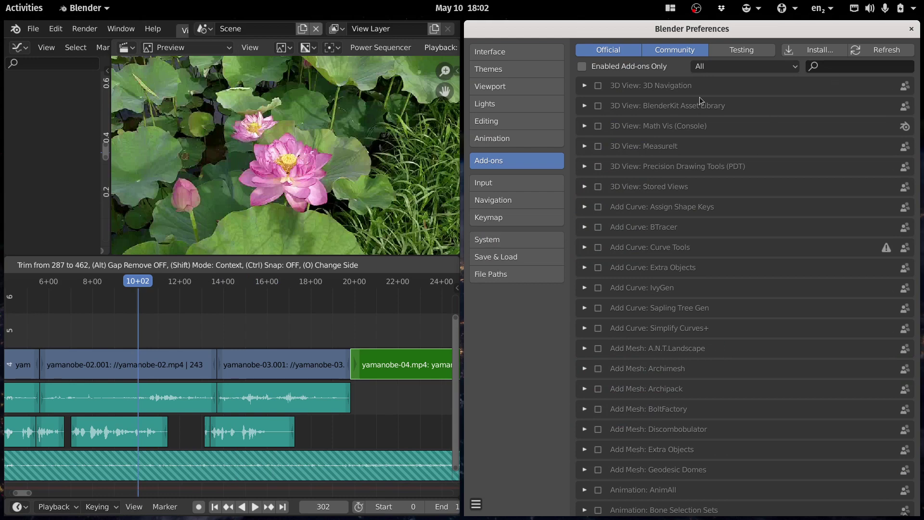
pyautogui.click(843, 62)
pyautogui.write('powe')
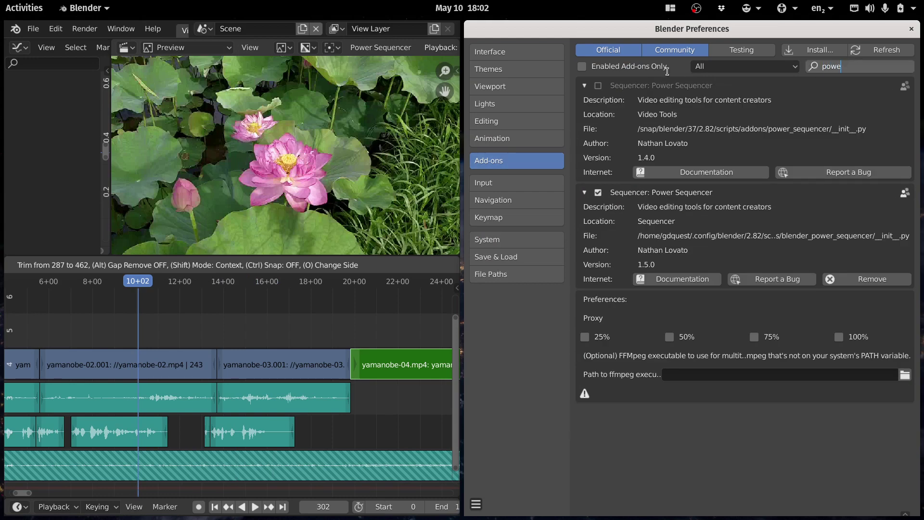
pyautogui.click(583, 85)
pyautogui.click(583, 85)
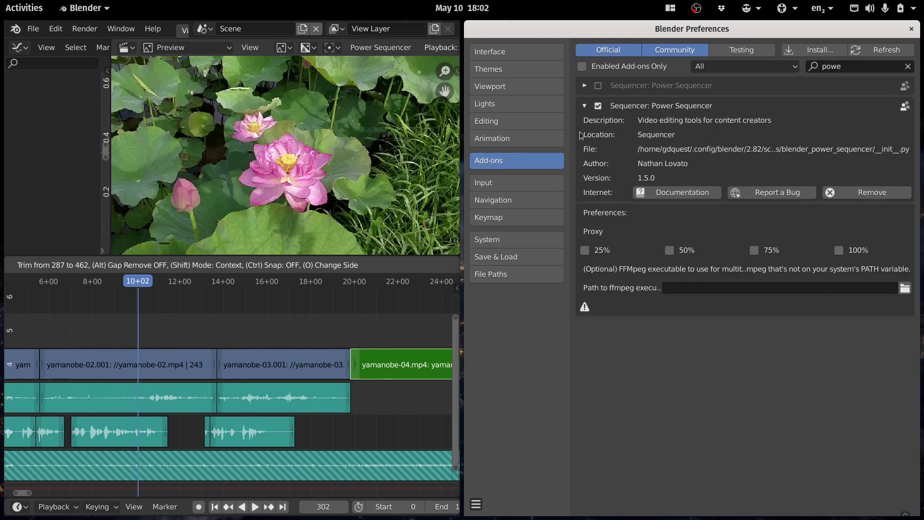
# Compare the details of the bundled Power Sequencer 1.4.0 and the installed 1.5.0 add-on entries, collapse both, and close the preferences.
pyautogui.click(583, 106)
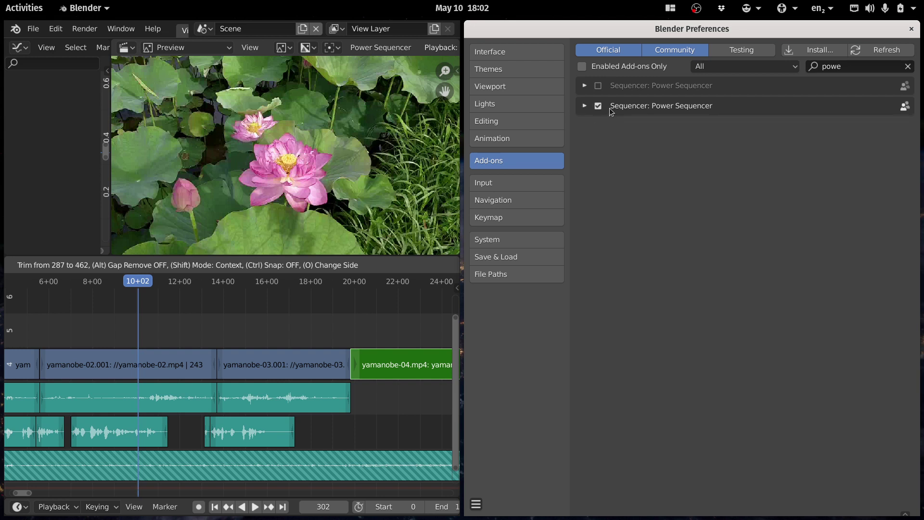
pyautogui.click(584, 86)
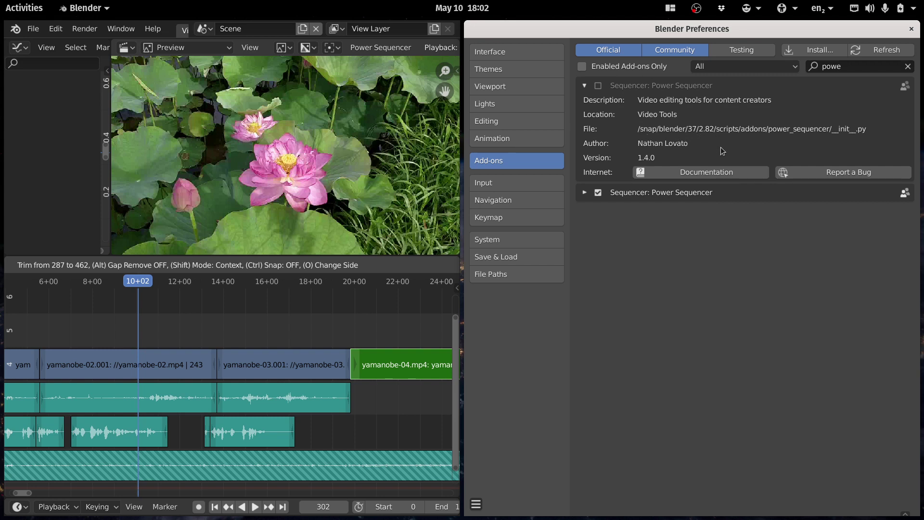
pyautogui.click(585, 85)
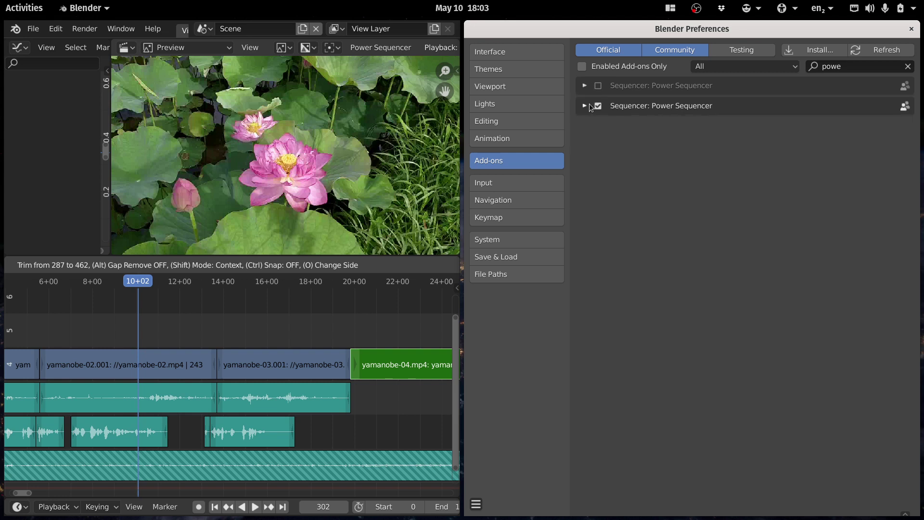
pyautogui.click(584, 105)
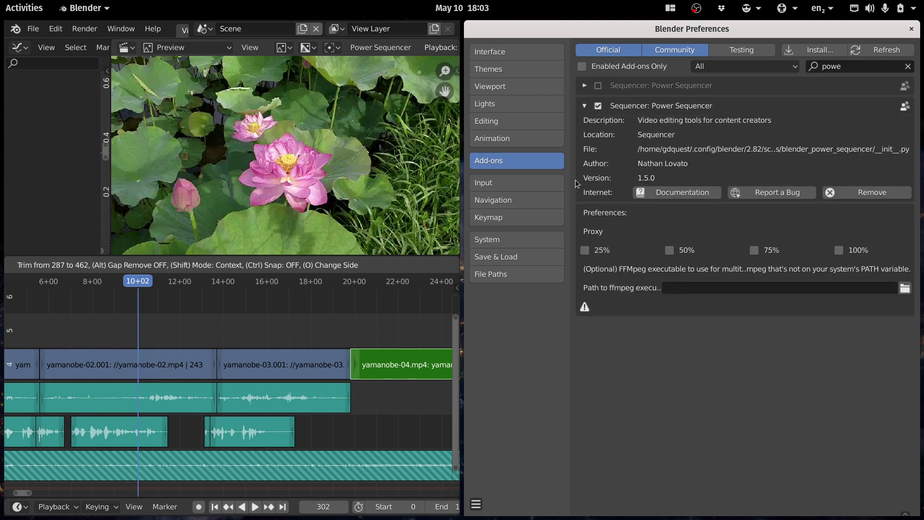
pyautogui.click(583, 106)
pyautogui.click(911, 29)
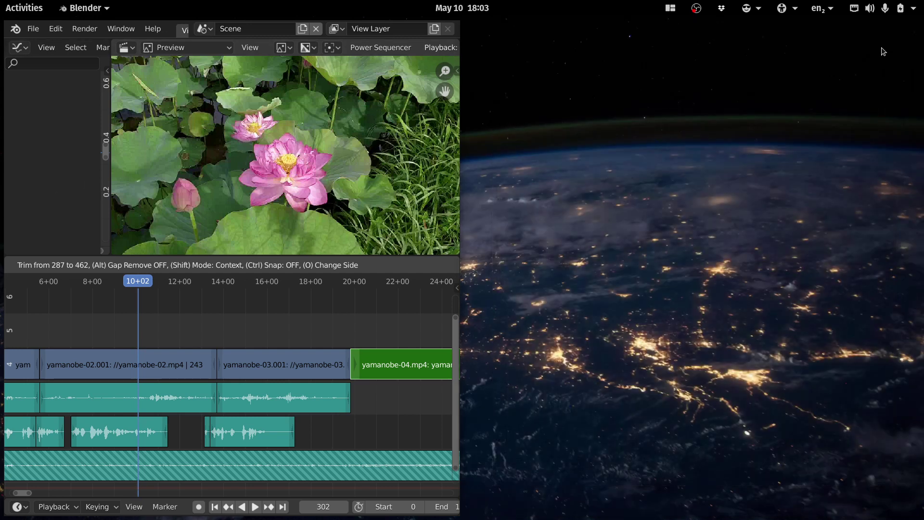
# In the maximized project with the toolbar, try Trim tool cuts from frame 476 to 469, 400 to 406 and 479 to 550, undoing the trims.
pyautogui.press('super+Up')
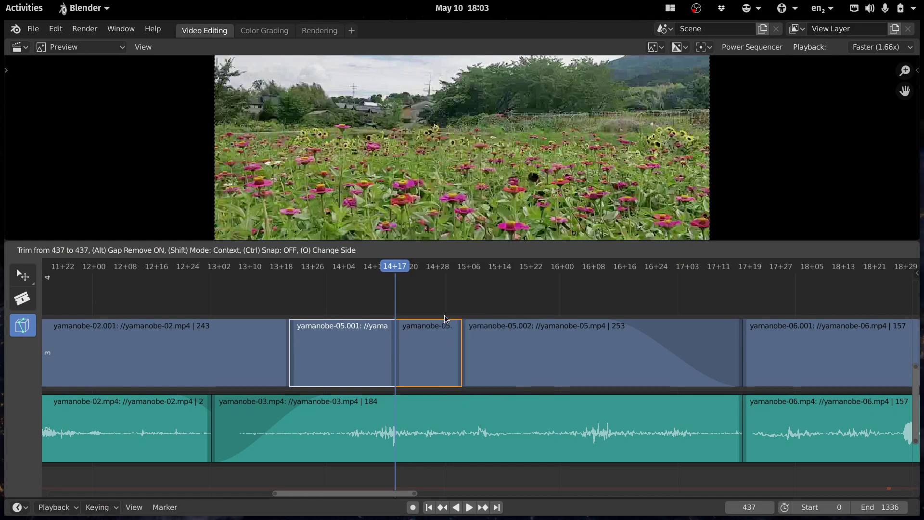
pyautogui.moveTo(547, 382); pyautogui.dragTo(518, 381)
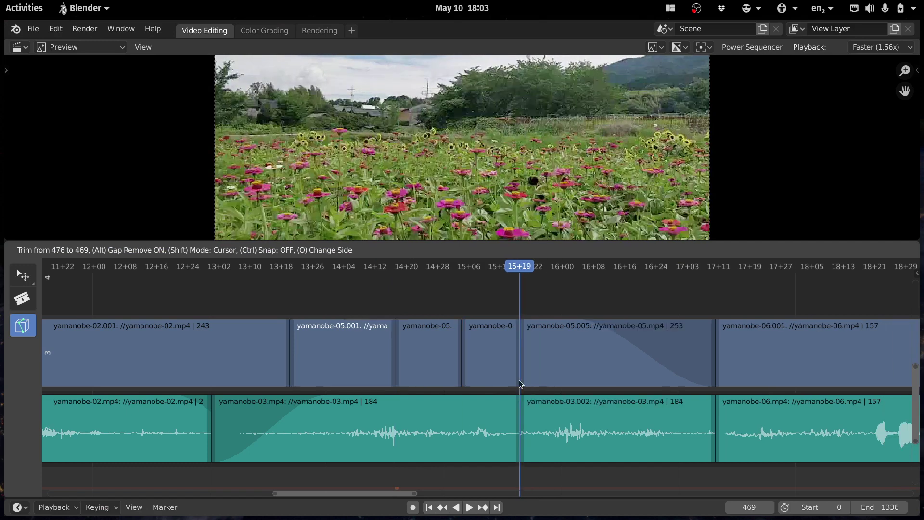
pyautogui.hotkey('ctrl', 'z')
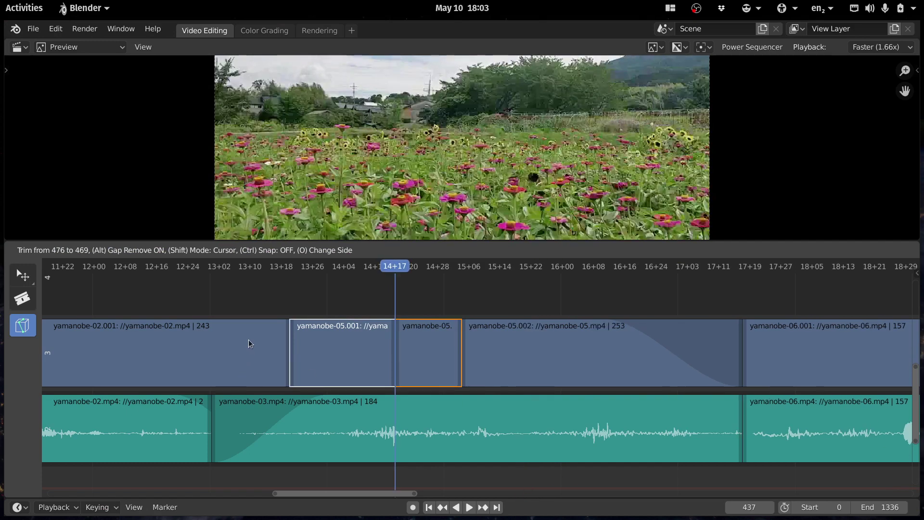
pyautogui.moveTo(248, 339); pyautogui.dragTo(273, 423)
pyautogui.hotkey('ctrl', 'z')
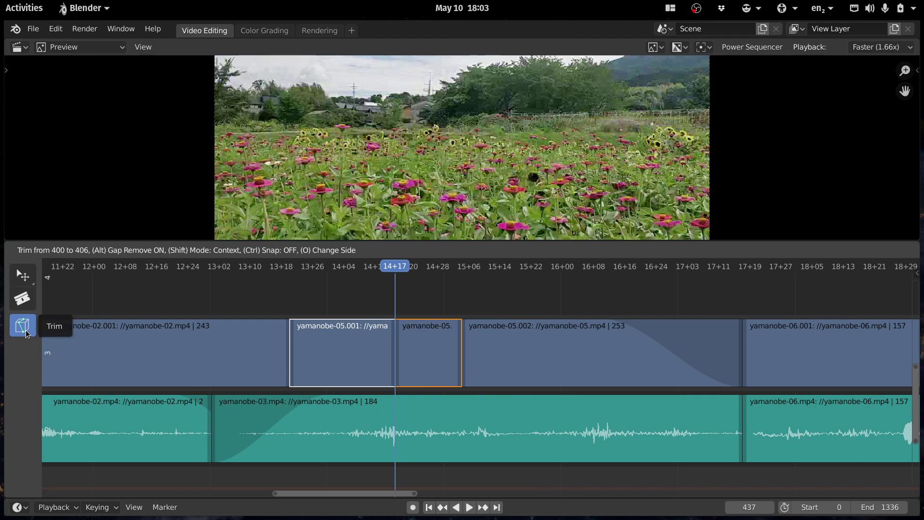
pyautogui.moveTo(558, 356); pyautogui.dragTo(420, 433)
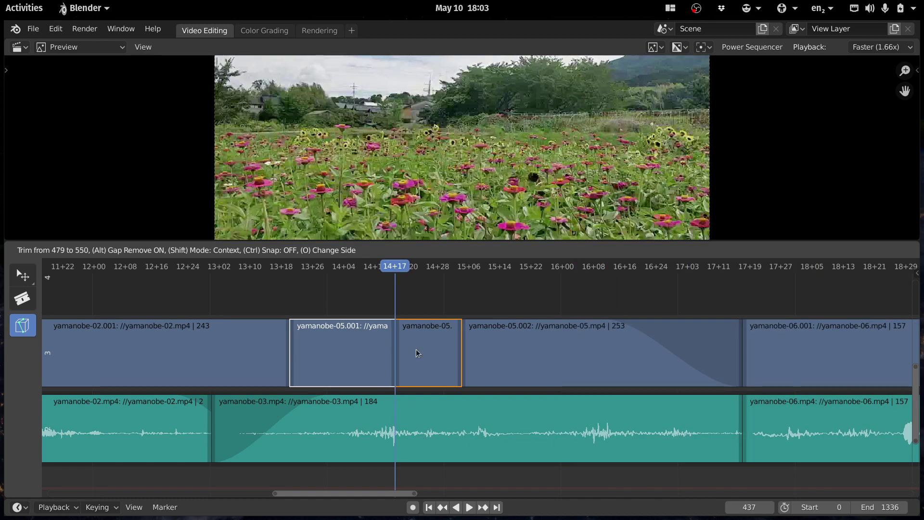